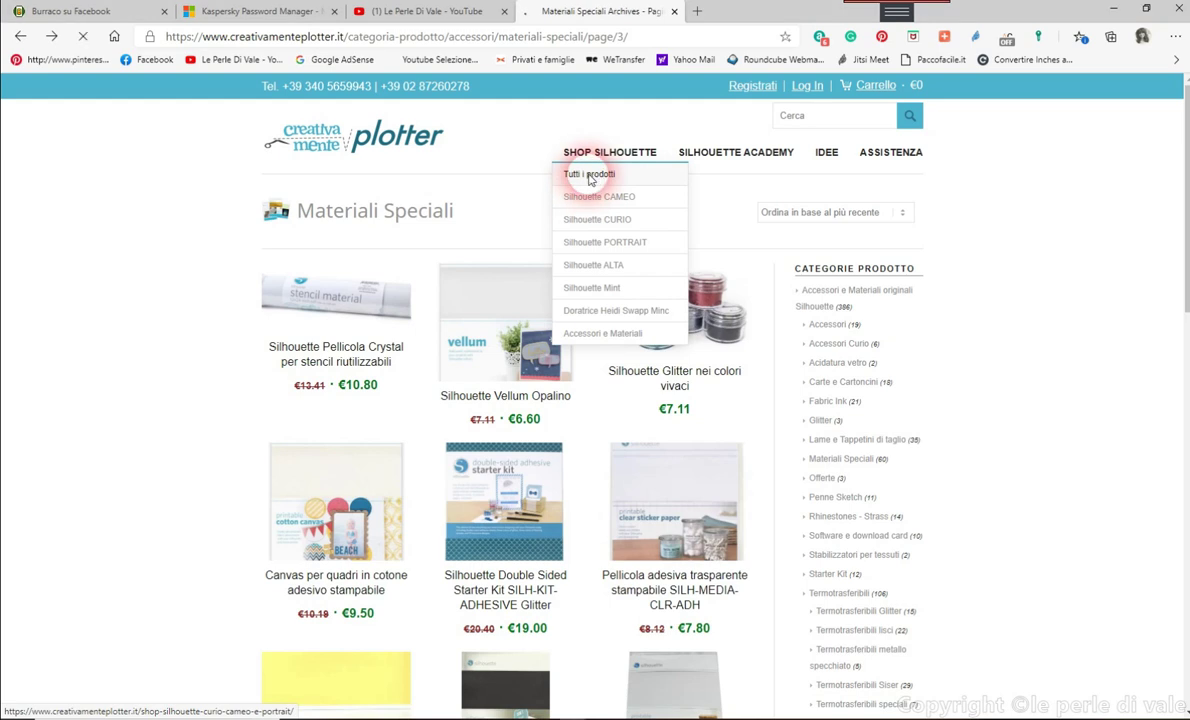
# Open the Silhouette shop's full product list and look through its machine and accessory categories.
pyautogui.click(591, 176)
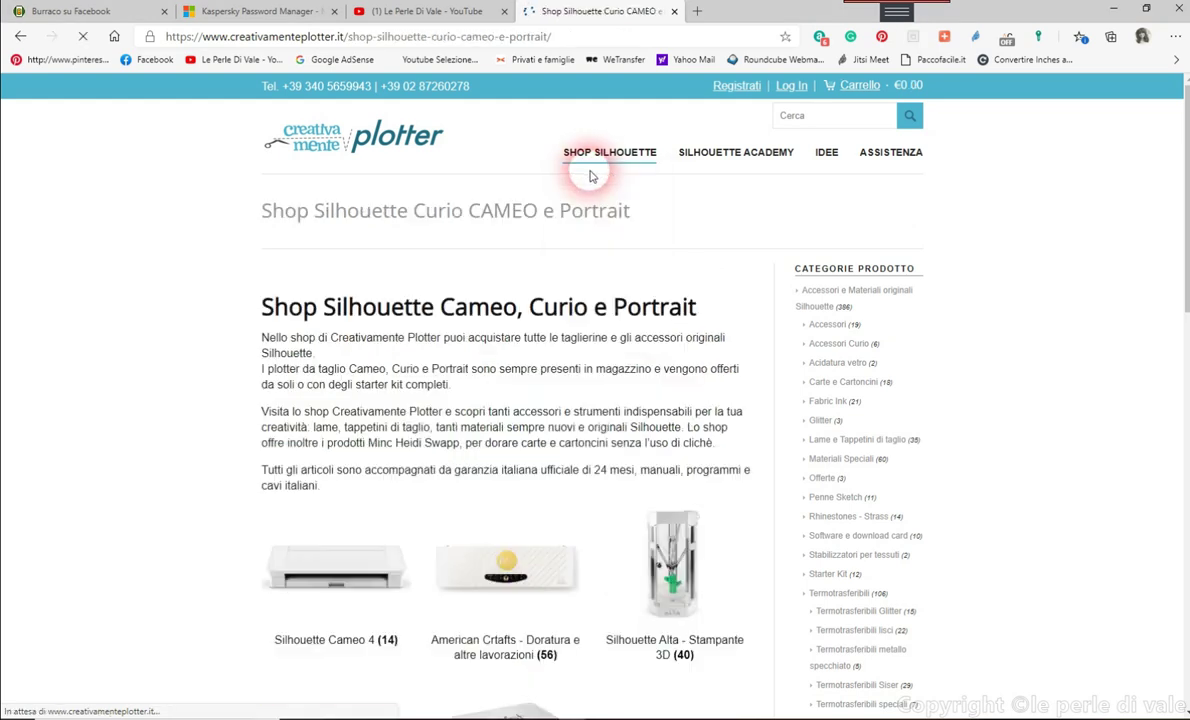
pyautogui.scroll(-3, 620, 516)
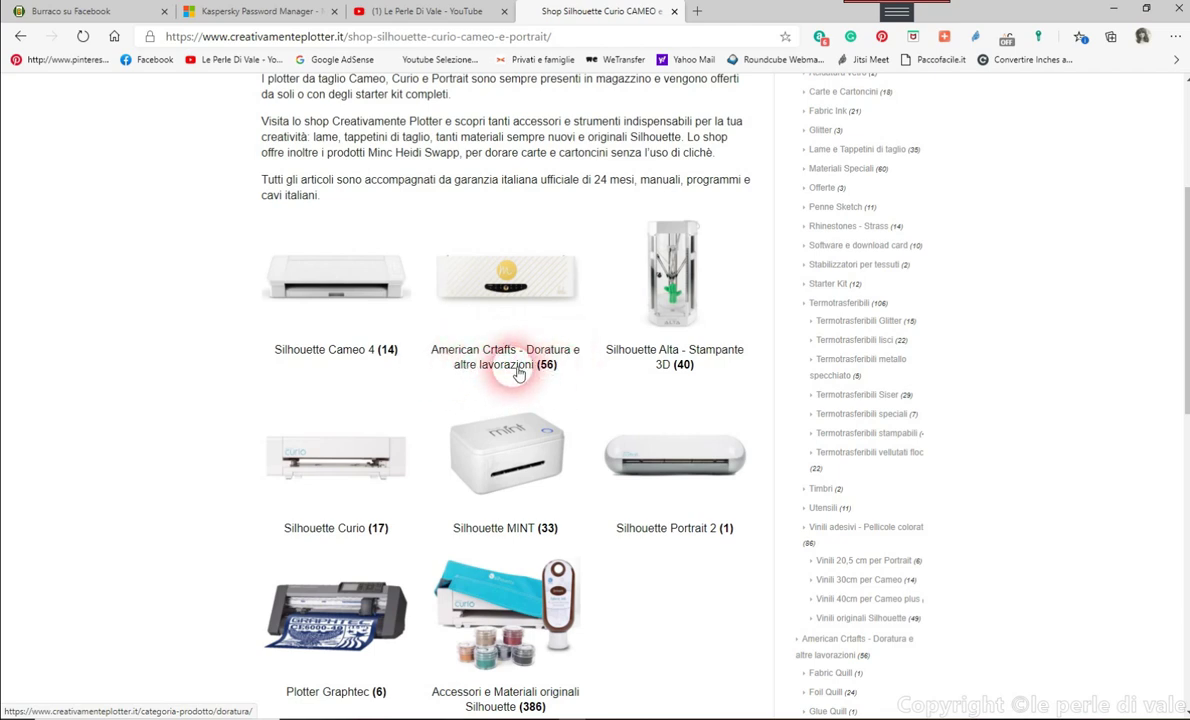
pyautogui.click(510, 290)
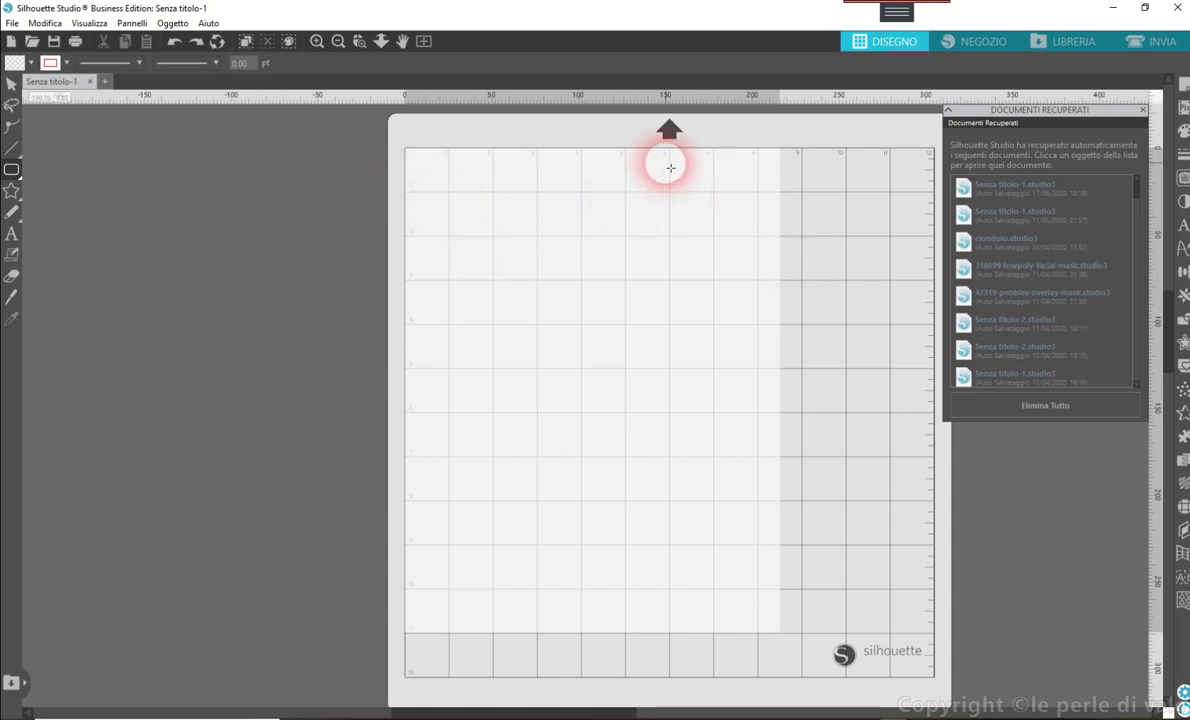
# In Silhouette Studio, draw a rounded rectangle about 79 × 114 mm on the page and lengthen its corner rounding along the vertical sides.
pyautogui.moveTo(13, 173)
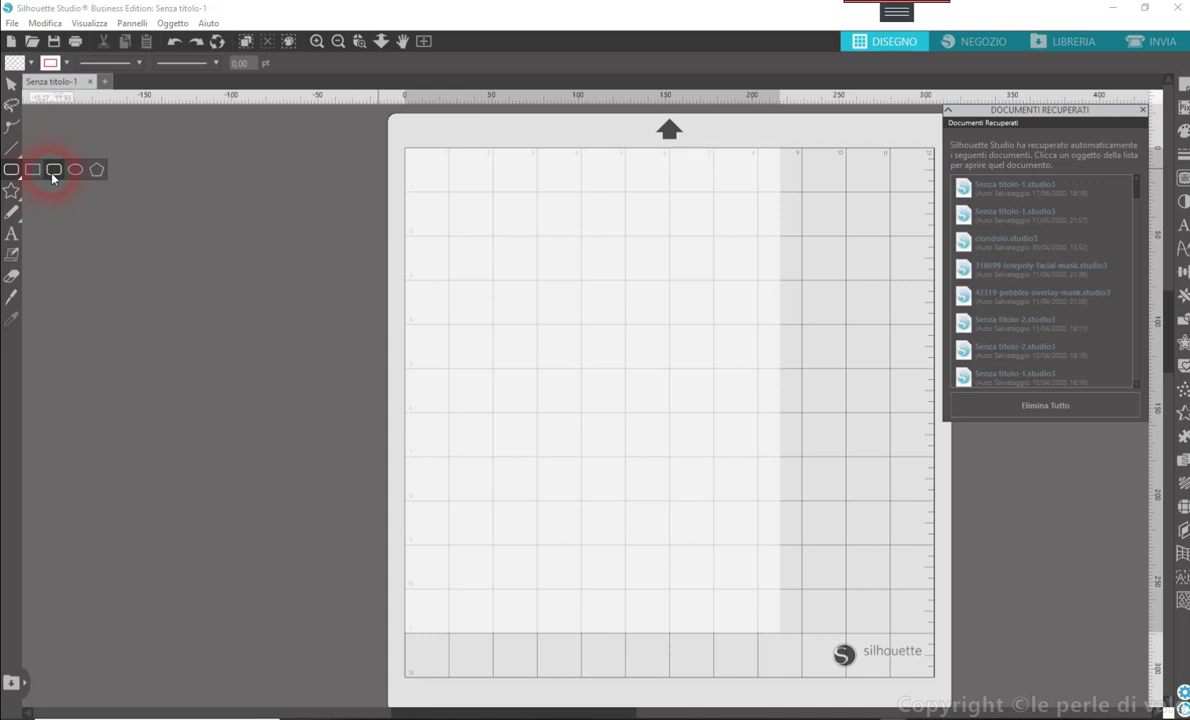
pyautogui.click(48, 172)
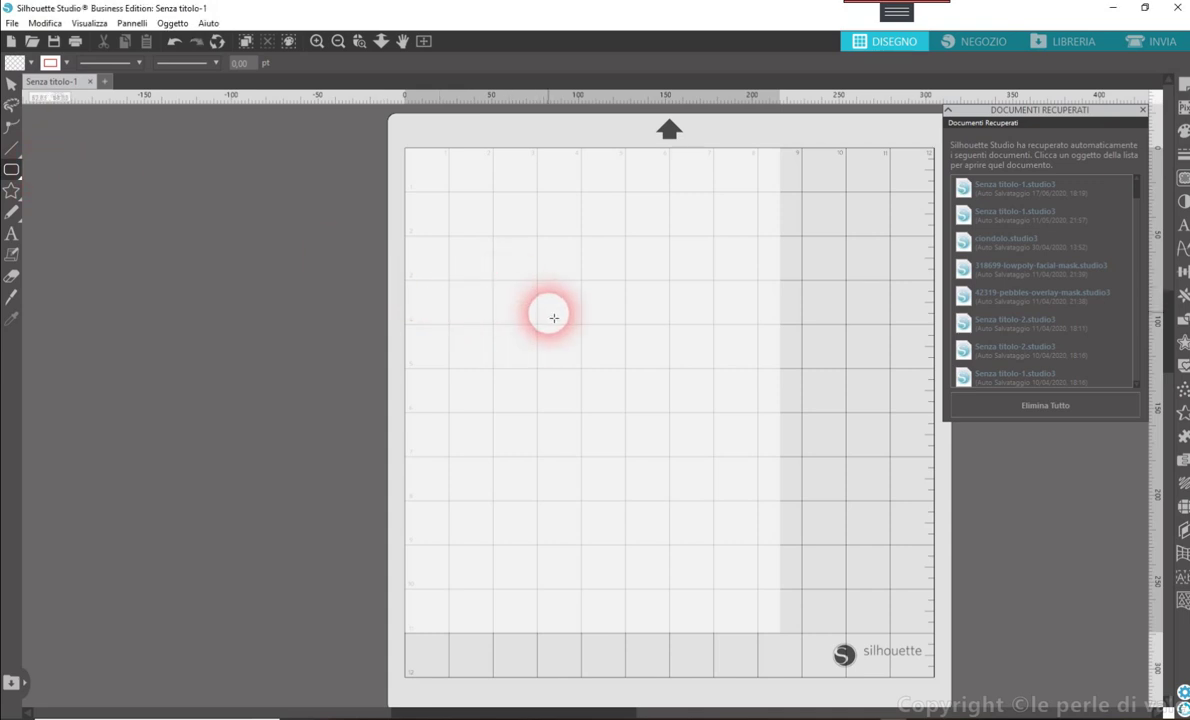
pyautogui.moveTo(548, 308); pyautogui.dragTo(686, 502)
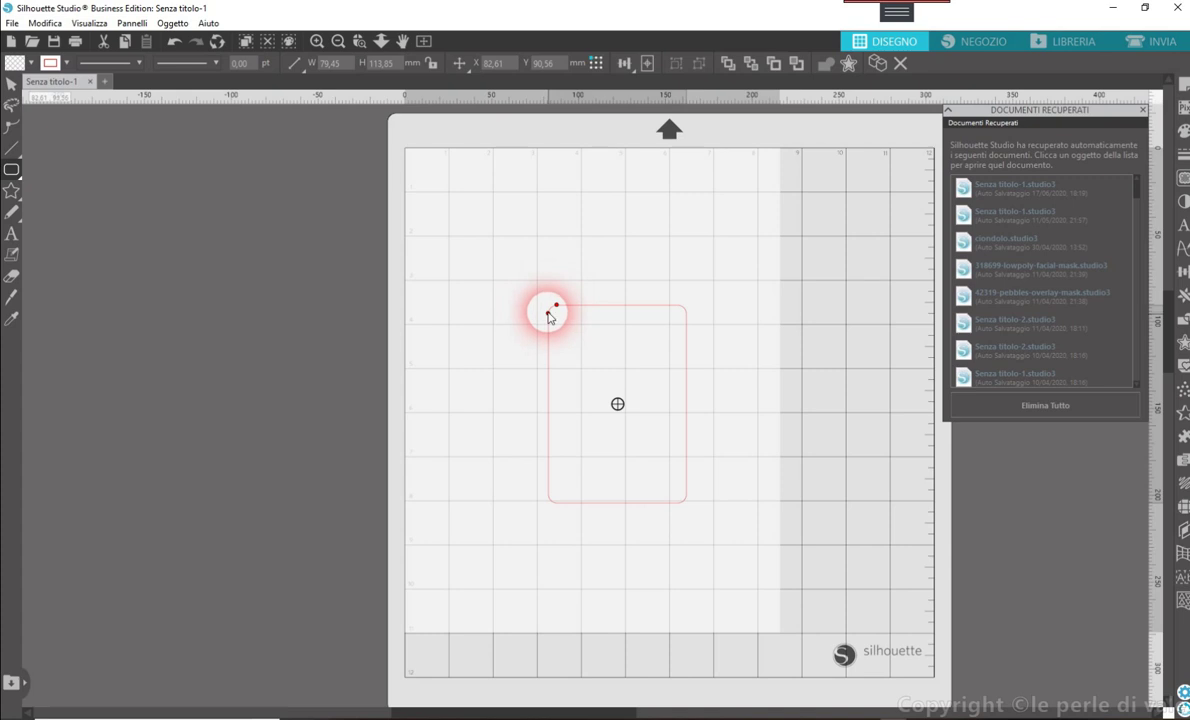
pyautogui.moveTo(549, 313); pyautogui.dragTo(552, 360)
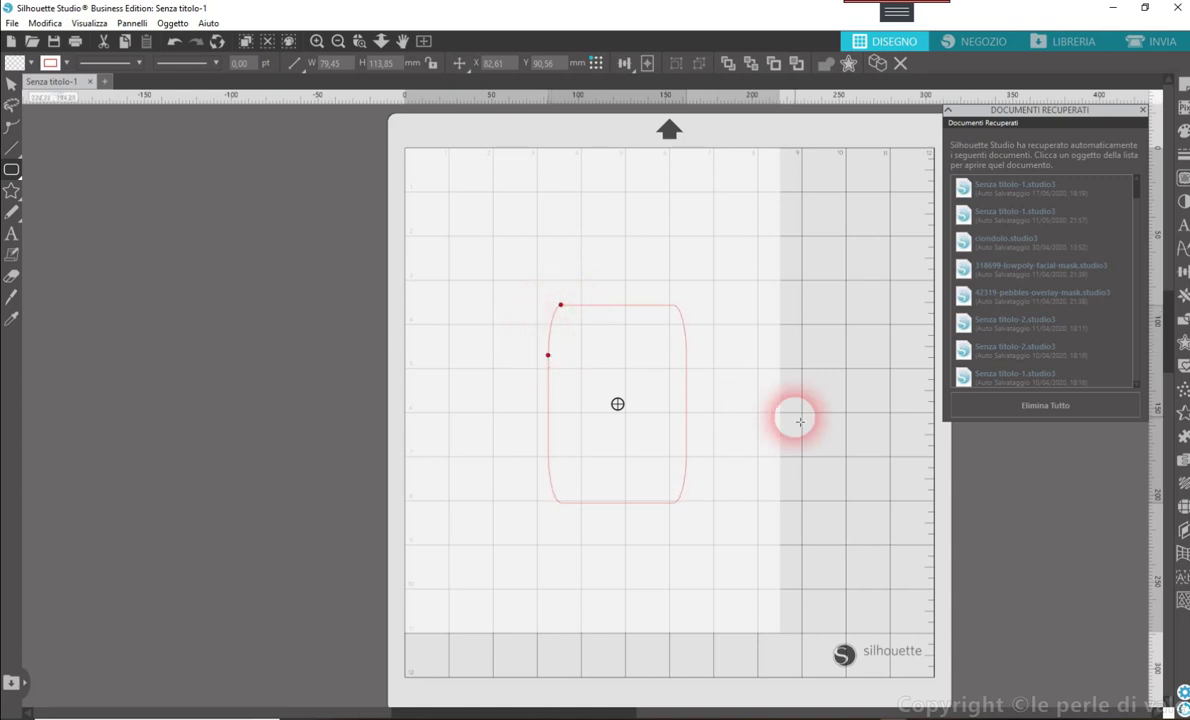
pyautogui.click(510, 336)
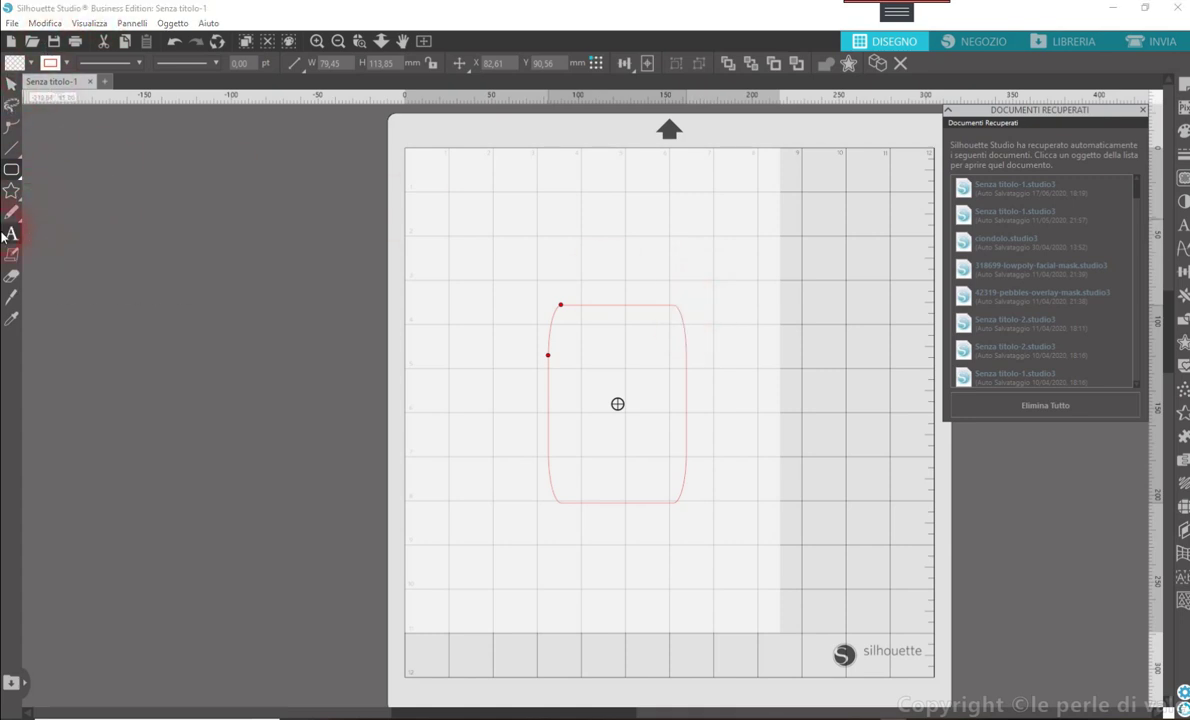
# Draw a seven-petal flower about 84 × 85 mm above the rounded rectangle, deepening the notches between its petals.
pyautogui.moveTo(12, 190)
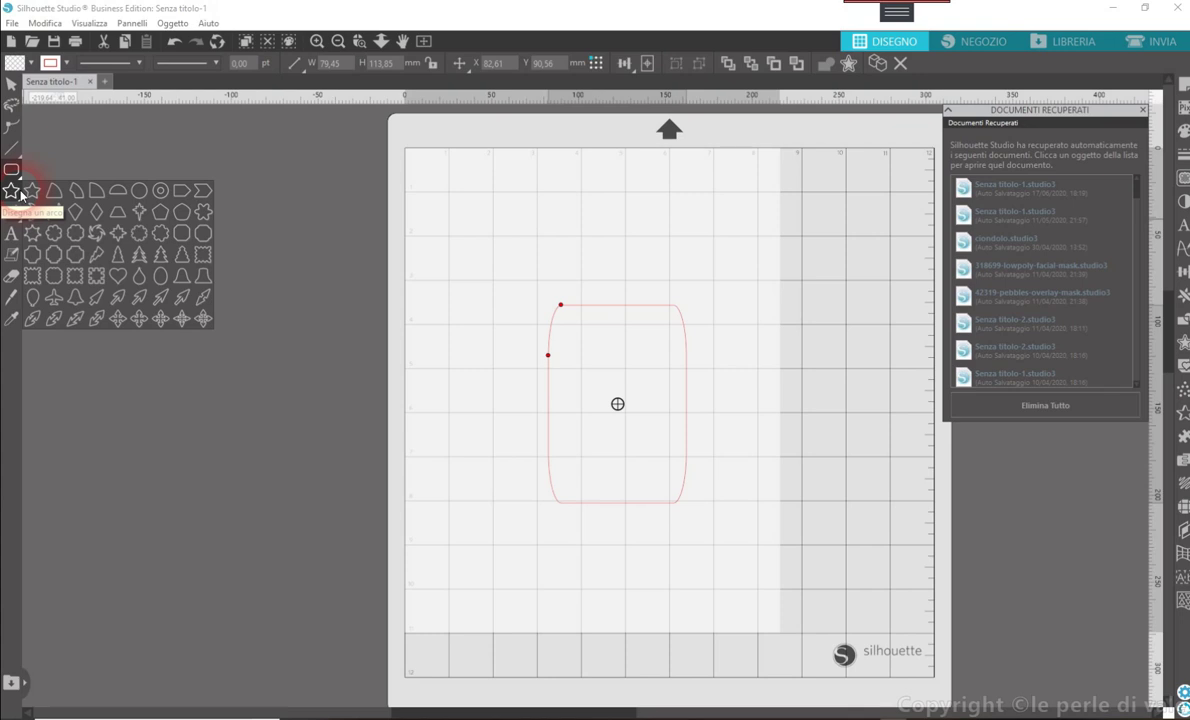
pyautogui.click(54, 235)
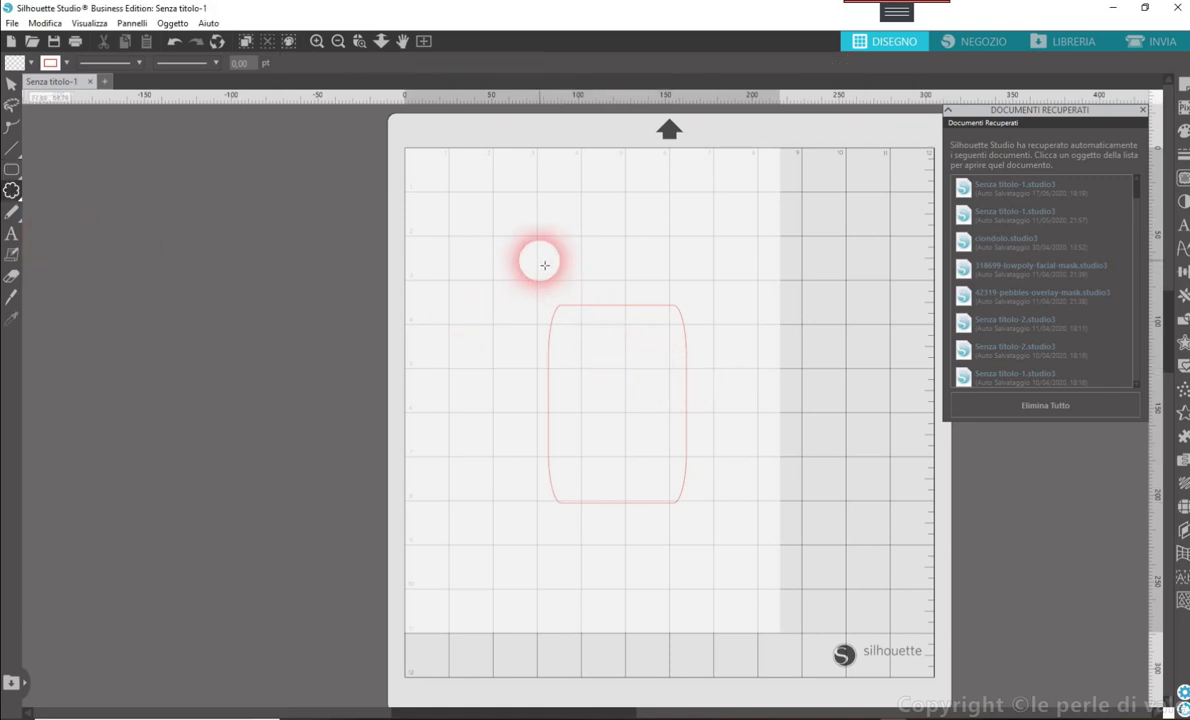
pyautogui.moveTo(542, 246); pyautogui.dragTo(592, 304)
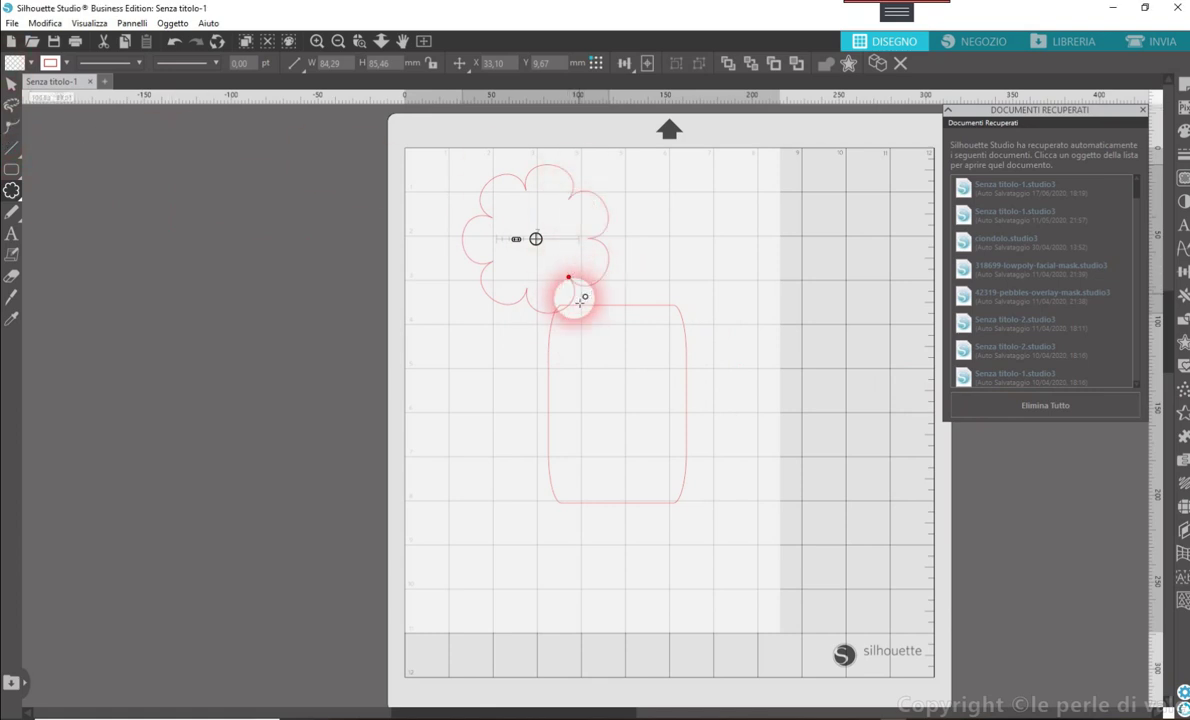
pyautogui.moveTo(576, 283)
pyautogui.mouseDown()
pyautogui.moveTo(537, 239)
pyautogui.moveTo(569, 273)
pyautogui.moveTo(539, 238)
pyautogui.moveTo(560, 269)
pyautogui.mouseUp()
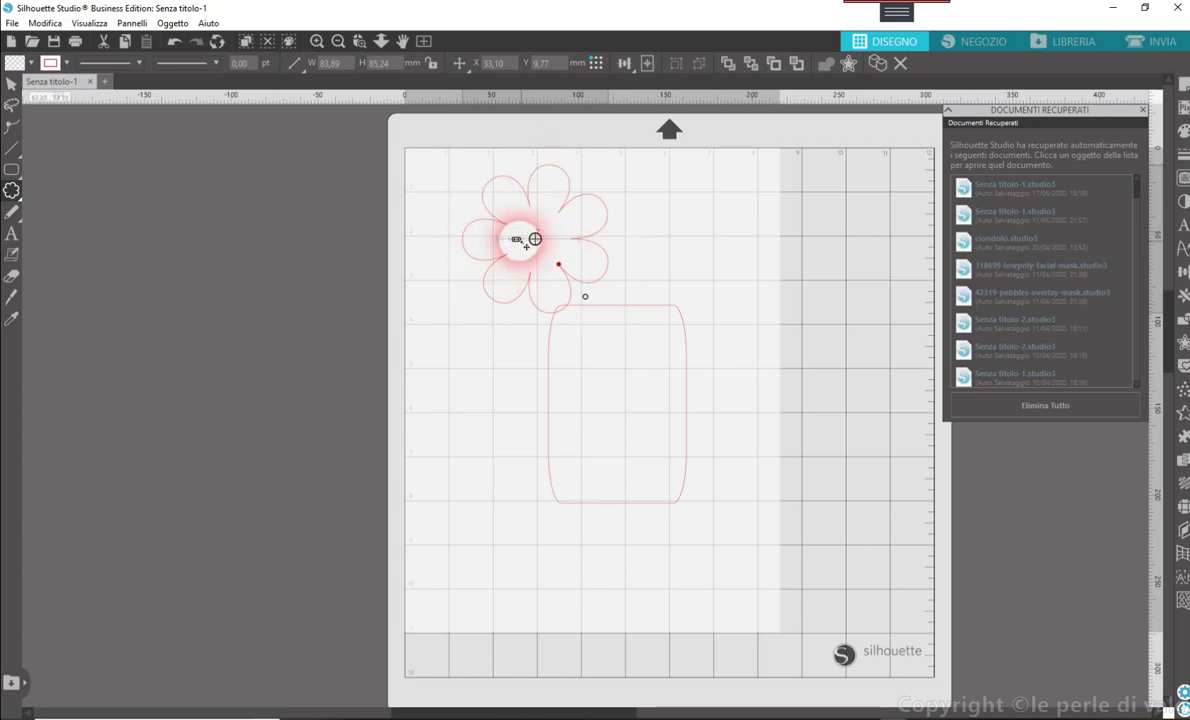
pyautogui.moveTo(519, 247); pyautogui.dragTo(511, 243)
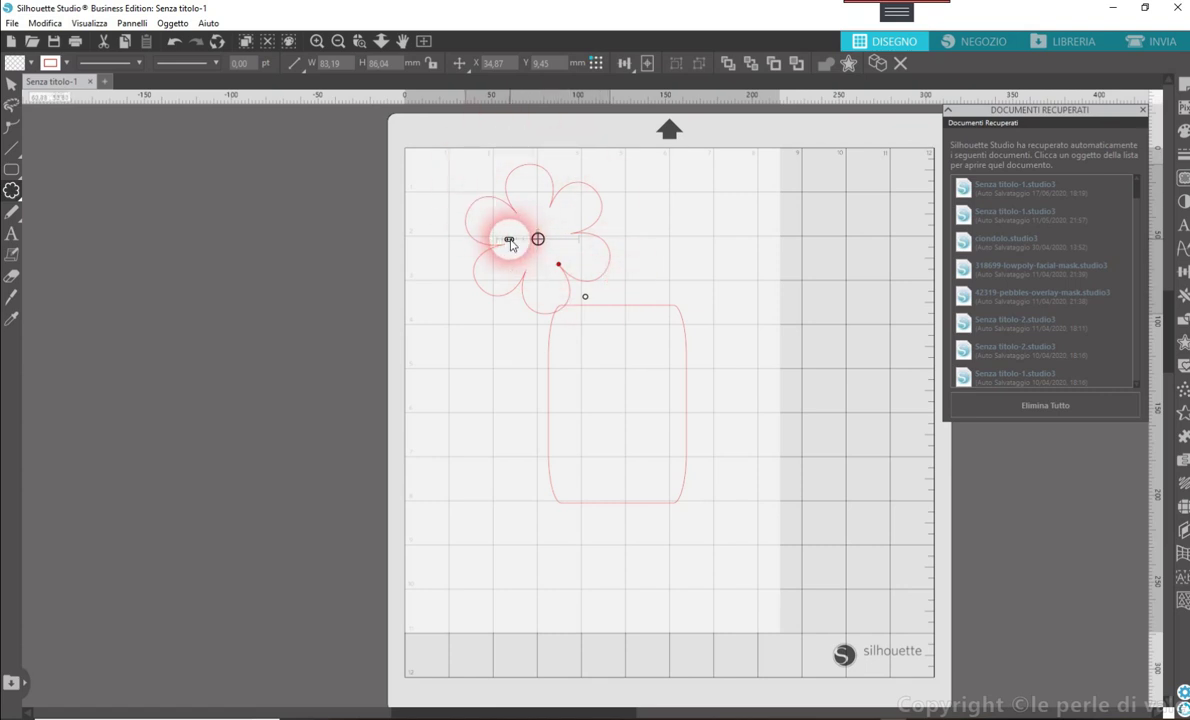
pyautogui.moveTo(510, 243); pyautogui.dragTo(517, 243)
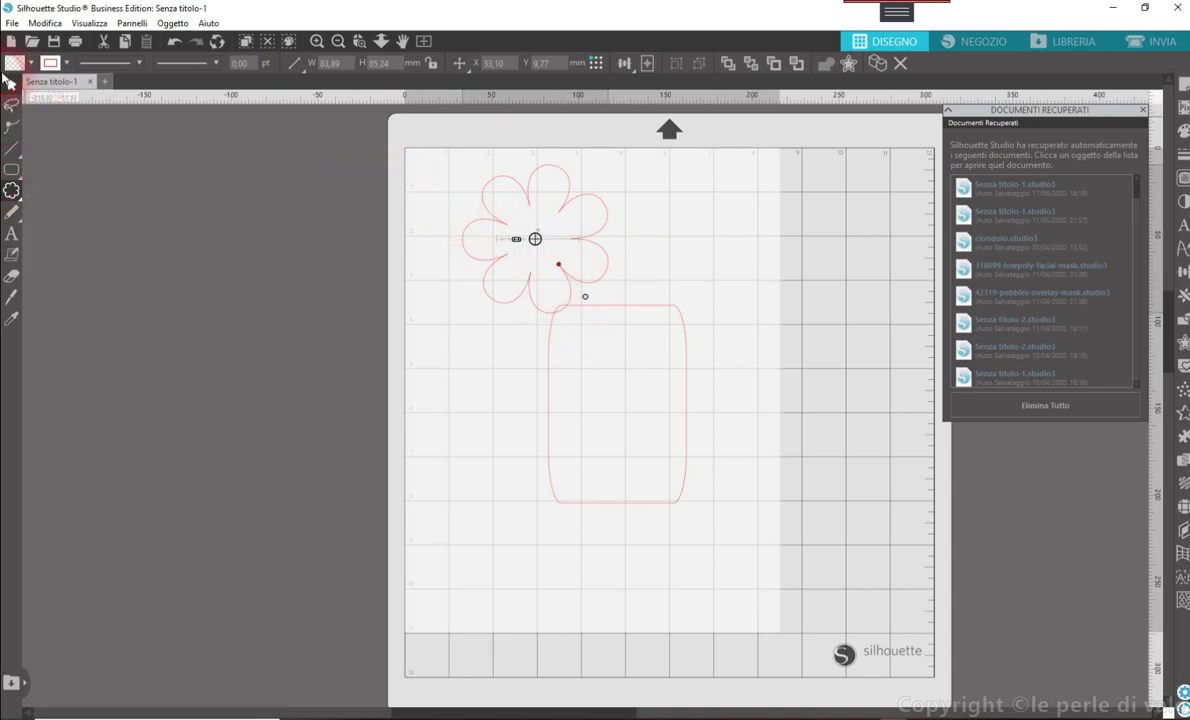
# Move the flower over the rounded rectangle's upper edge and rotate it counterclockwise so two petals sit level inside the rectangle.
pyautogui.click(8, 84)
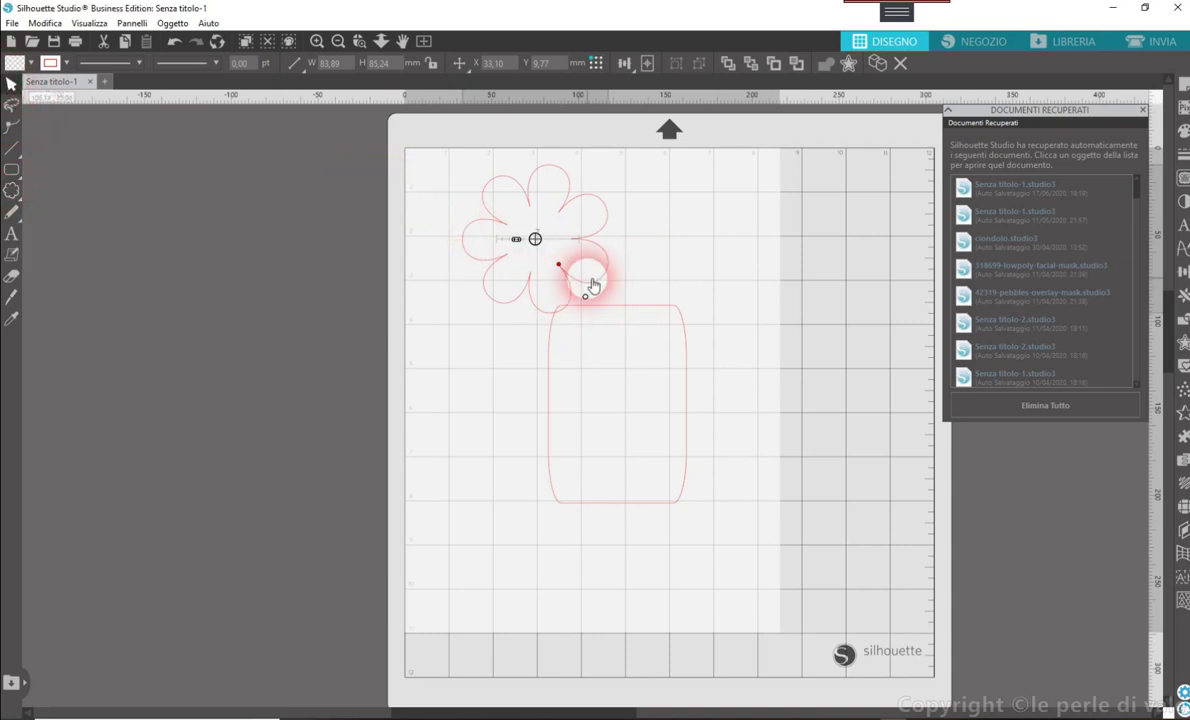
pyautogui.moveTo(588, 276); pyautogui.dragTo(670, 321)
pyautogui.click(677, 278)
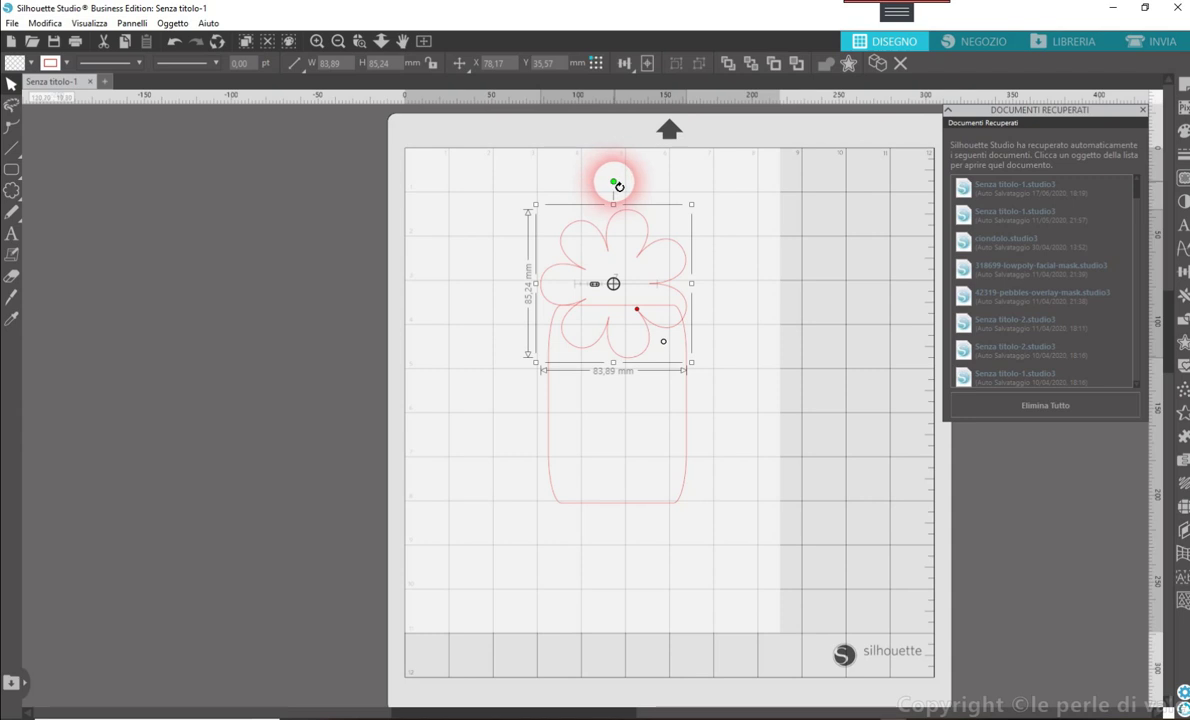
pyautogui.moveTo(618, 186); pyautogui.dragTo(588, 170)
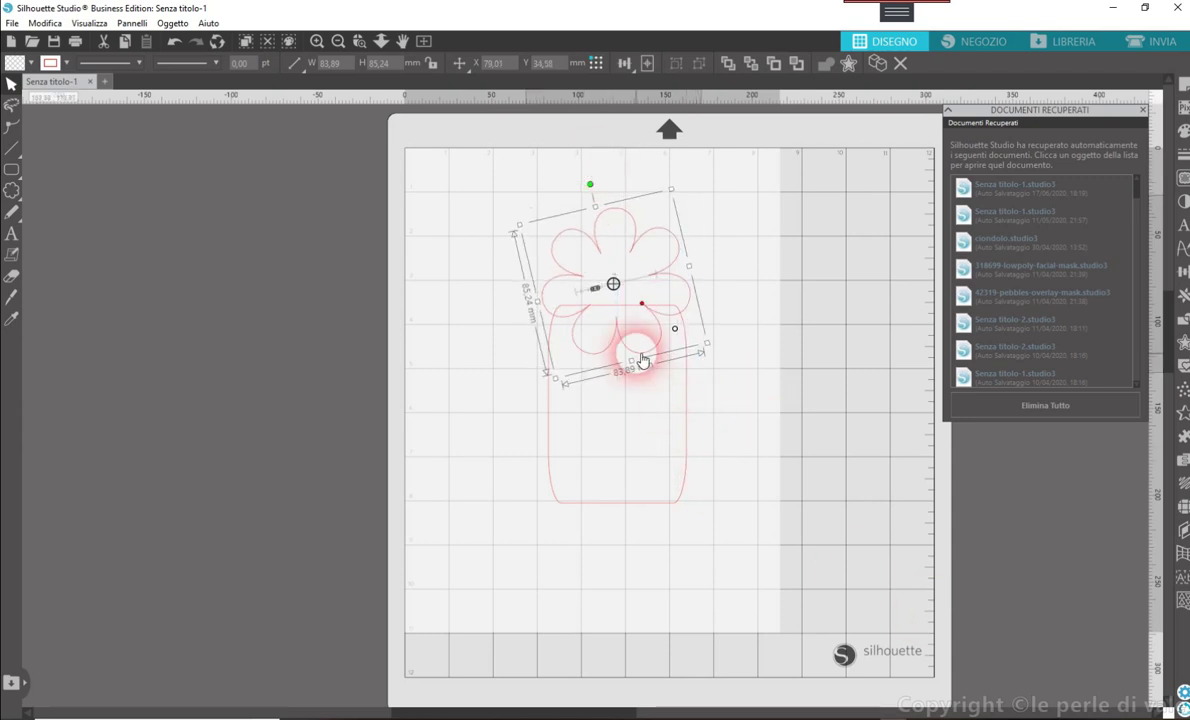
pyautogui.moveTo(640, 358); pyautogui.dragTo(639, 356)
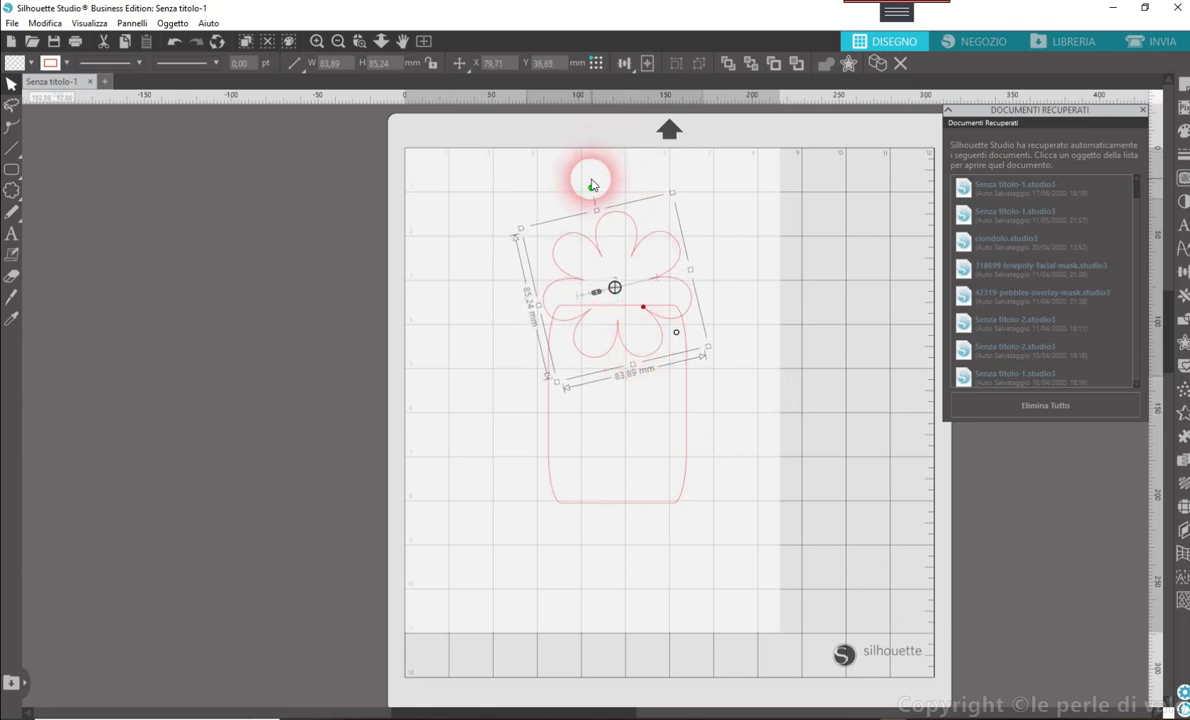
pyautogui.moveTo(598, 193)
pyautogui.mouseDown()
pyautogui.moveTo(579, 181)
pyautogui.moveTo(611, 226)
pyautogui.moveTo(606, 197)
pyautogui.moveTo(585, 186)
pyautogui.mouseUp()
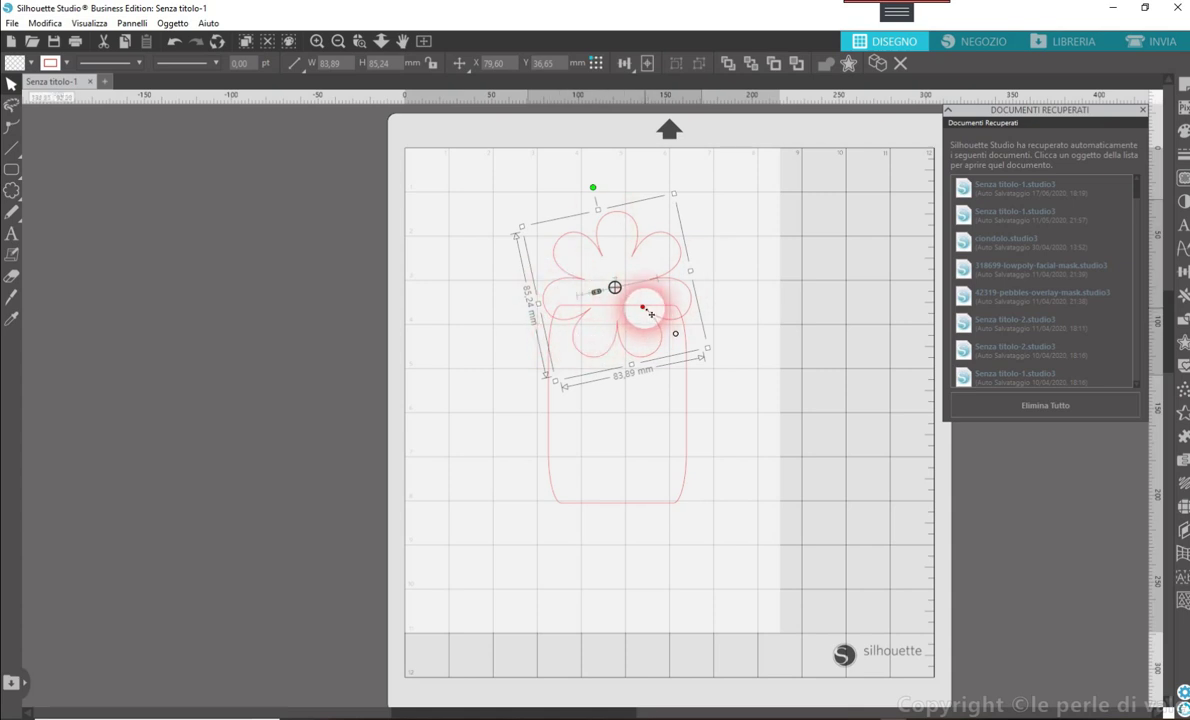
# Make the notches between the petals shallower and fine-tune the flower's rotation and position over the rectangle's upper edge.
pyautogui.moveTo(646, 316); pyautogui.dragTo(651, 324)
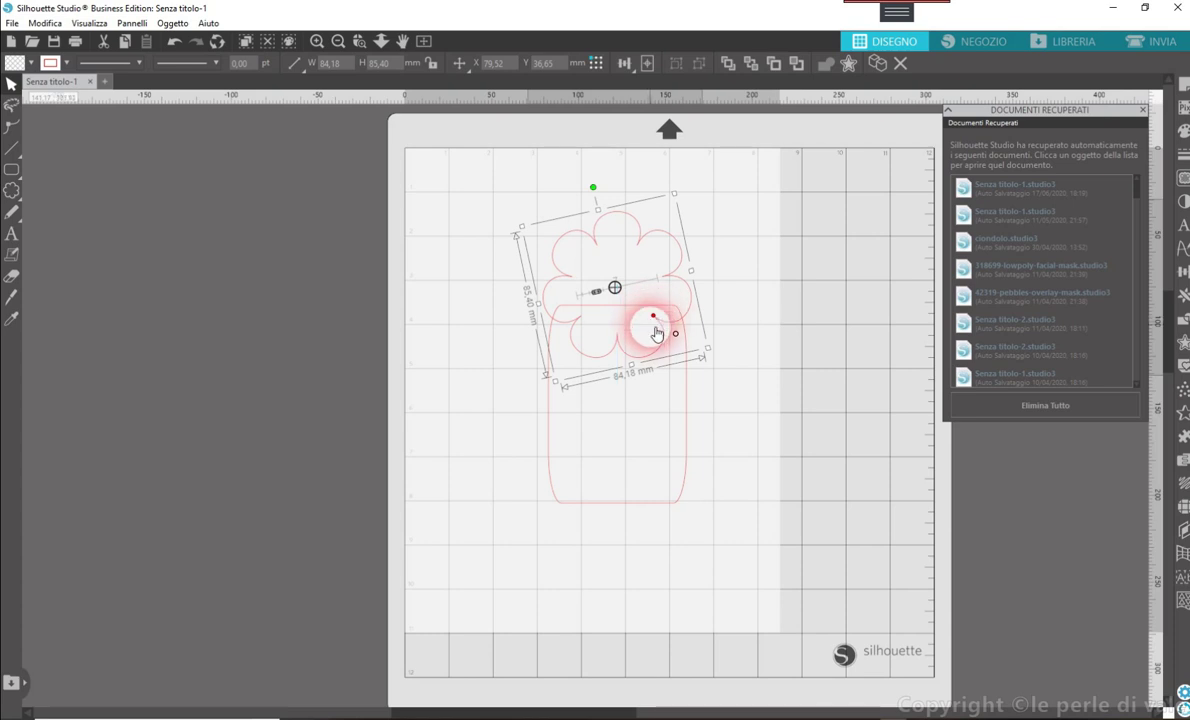
pyautogui.moveTo(631, 357); pyautogui.dragTo(631, 354)
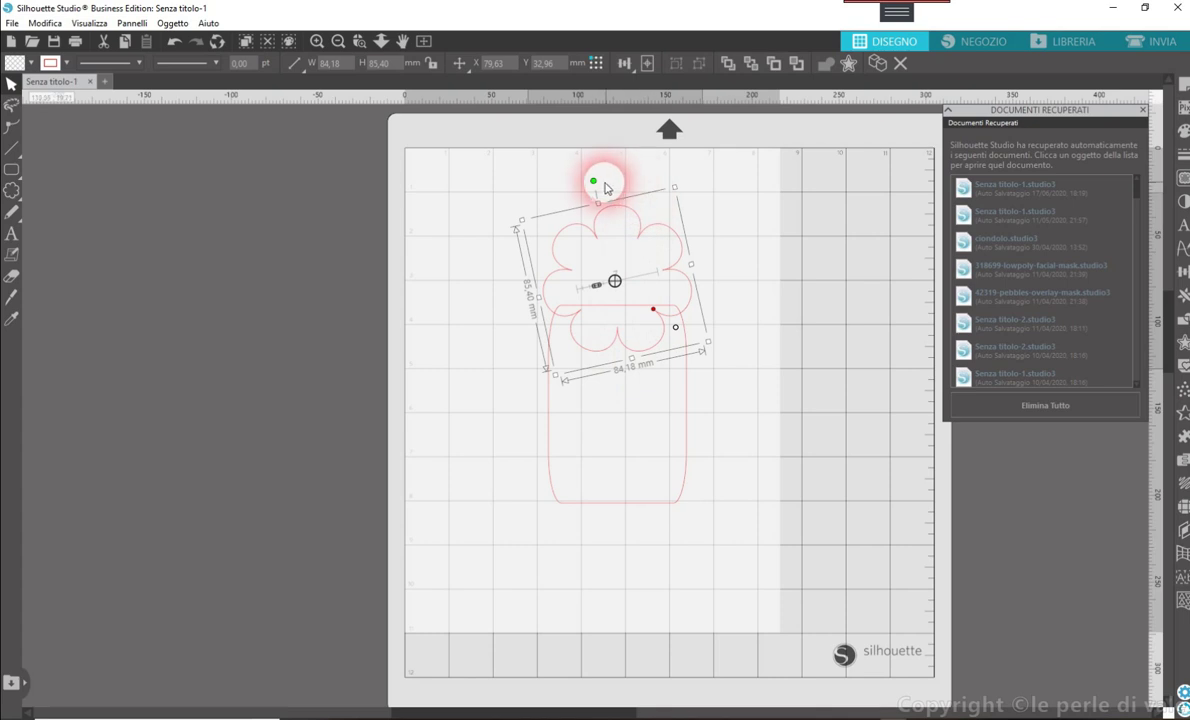
pyautogui.moveTo(594, 184)
pyautogui.mouseDown()
pyautogui.moveTo(607, 221)
pyautogui.moveTo(610, 202)
pyautogui.mouseUp()
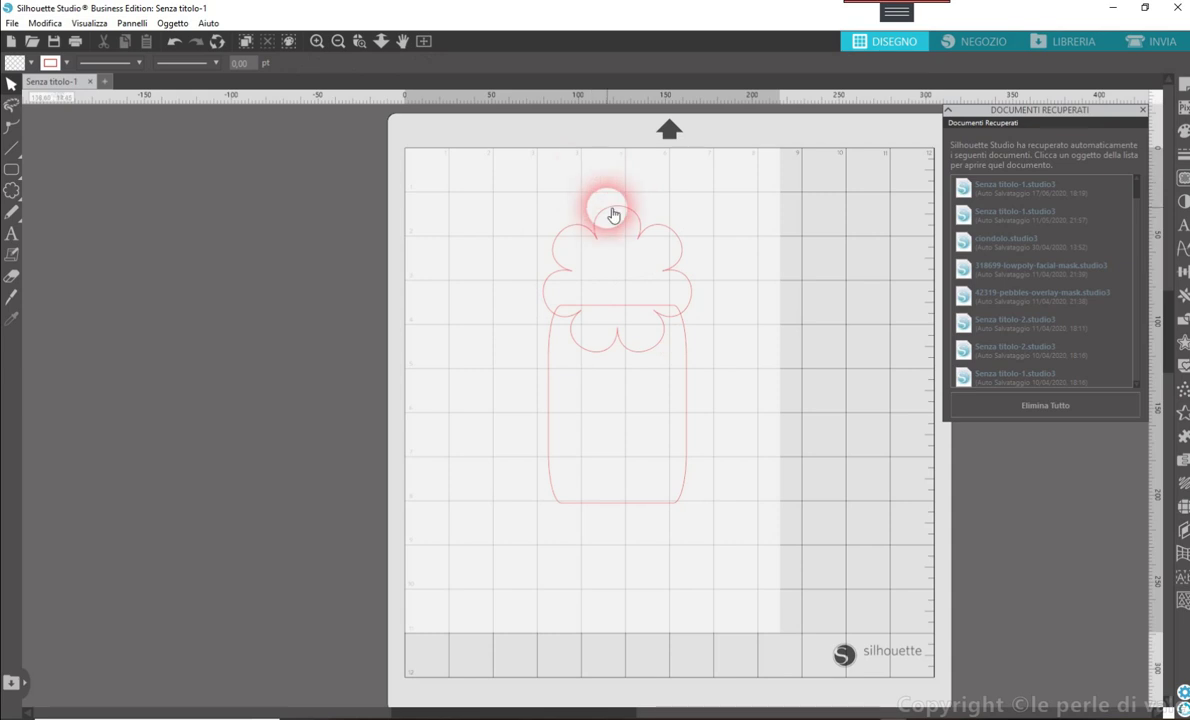
pyautogui.moveTo(606, 212)
pyautogui.mouseDown()
pyautogui.moveTo(595, 182)
pyautogui.moveTo(602, 195)
pyautogui.mouseUp()
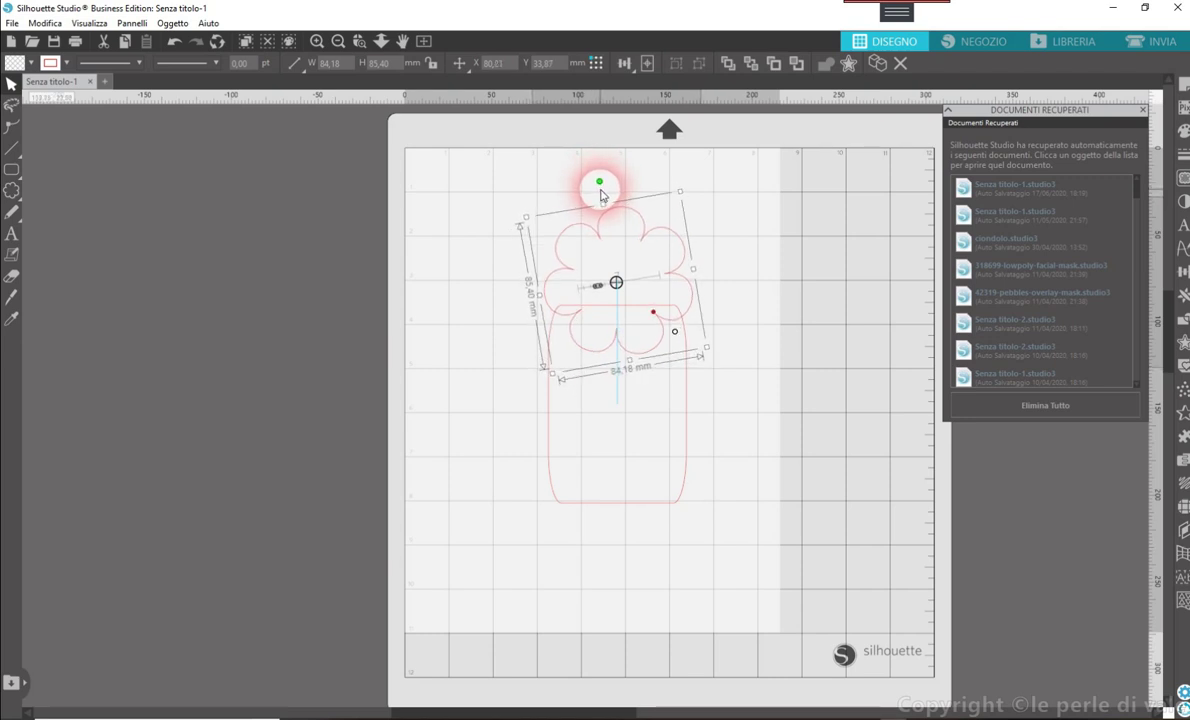
pyautogui.click(649, 352)
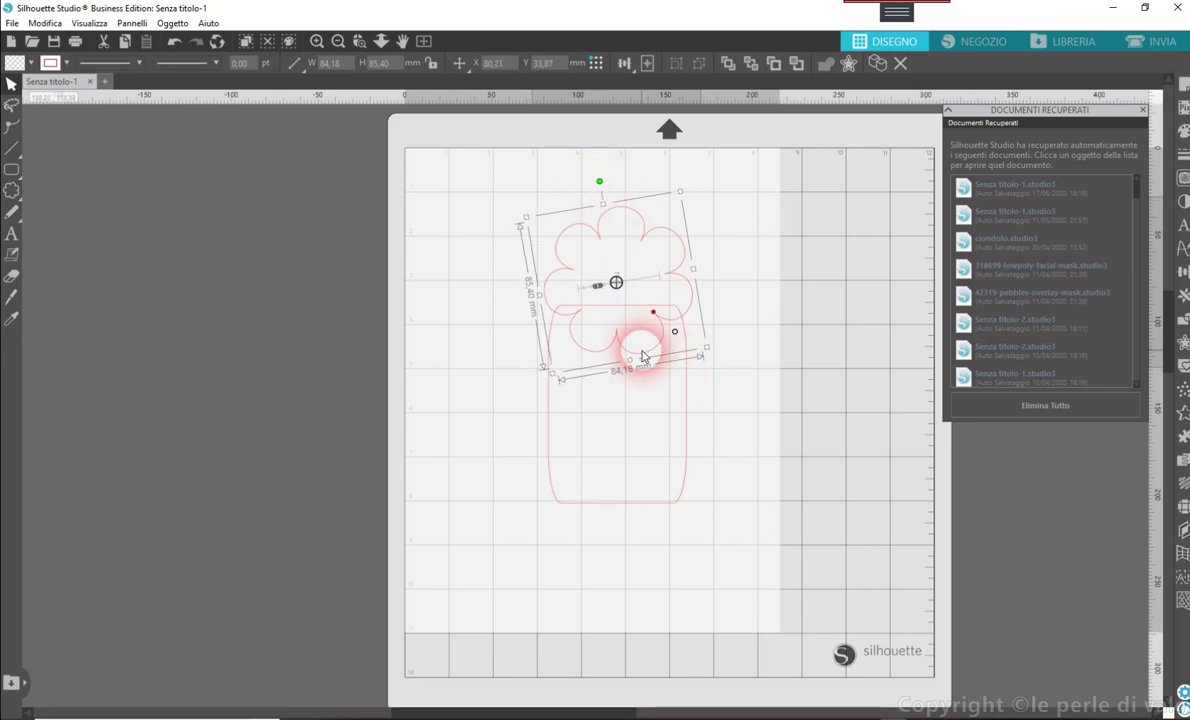
pyautogui.moveTo(643, 356); pyautogui.dragTo(640, 353)
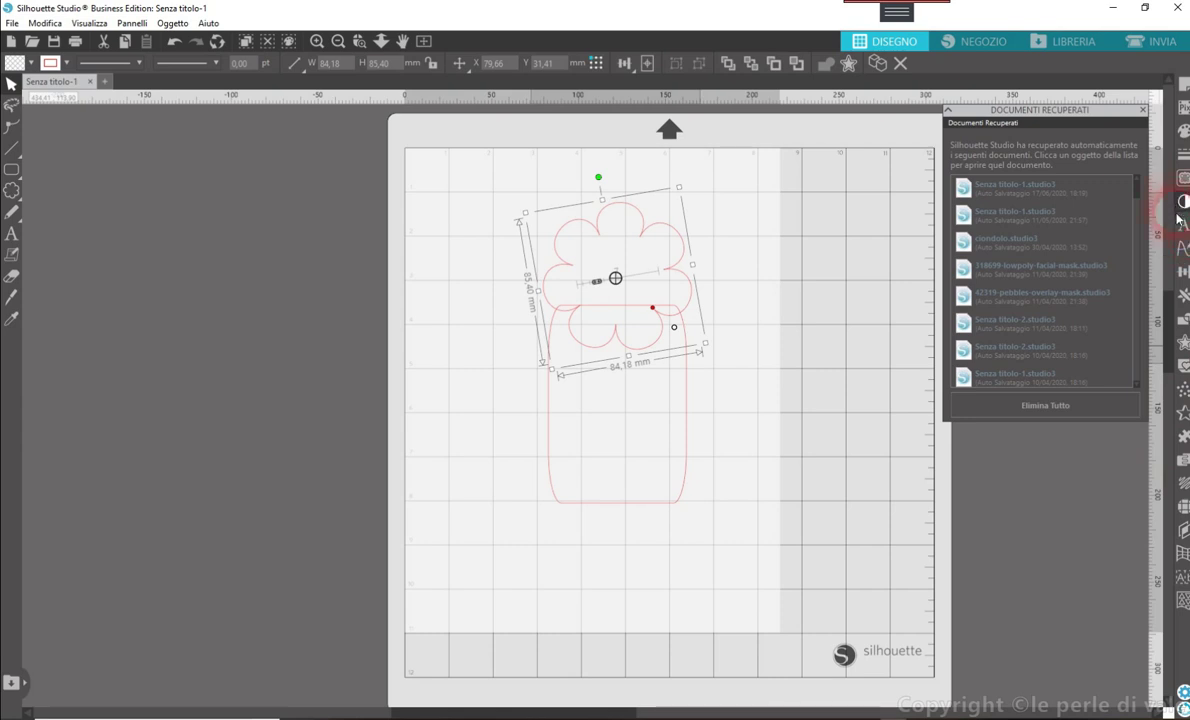
# Weld the flower and rounded rectangle into one outline and move it to the right side of the mat.
pyautogui.click(1183, 321)
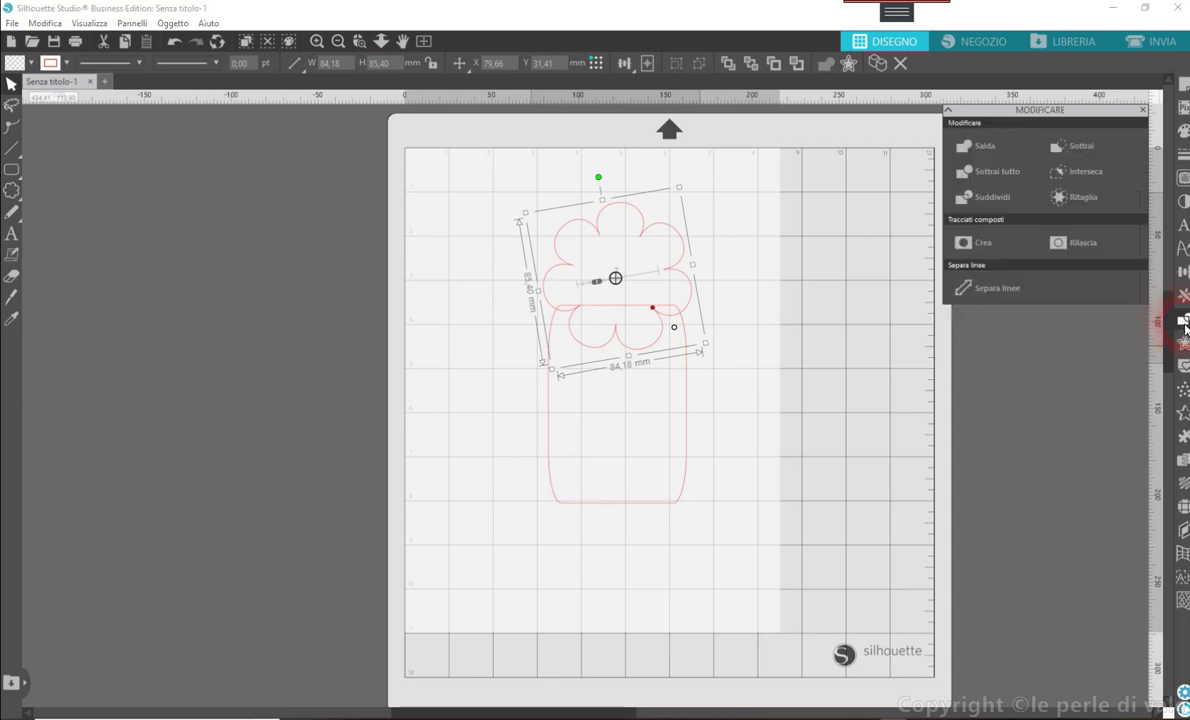
pyautogui.moveTo(497, 171); pyautogui.dragTo(723, 588)
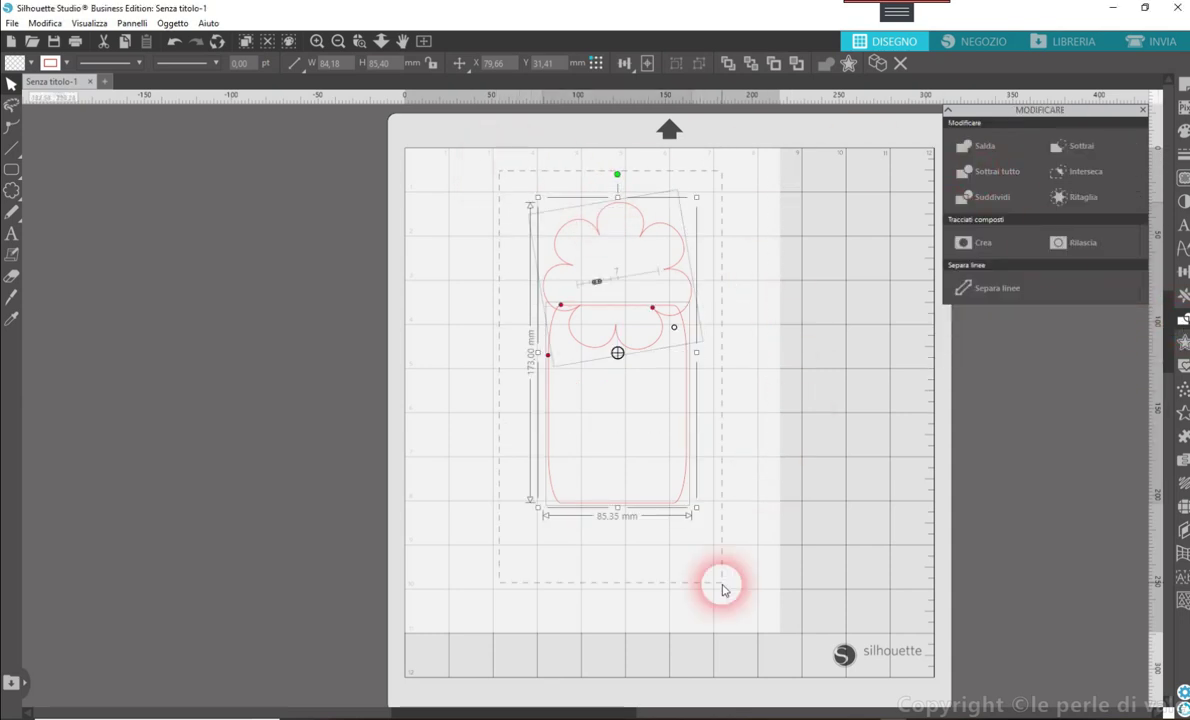
pyautogui.click(986, 148)
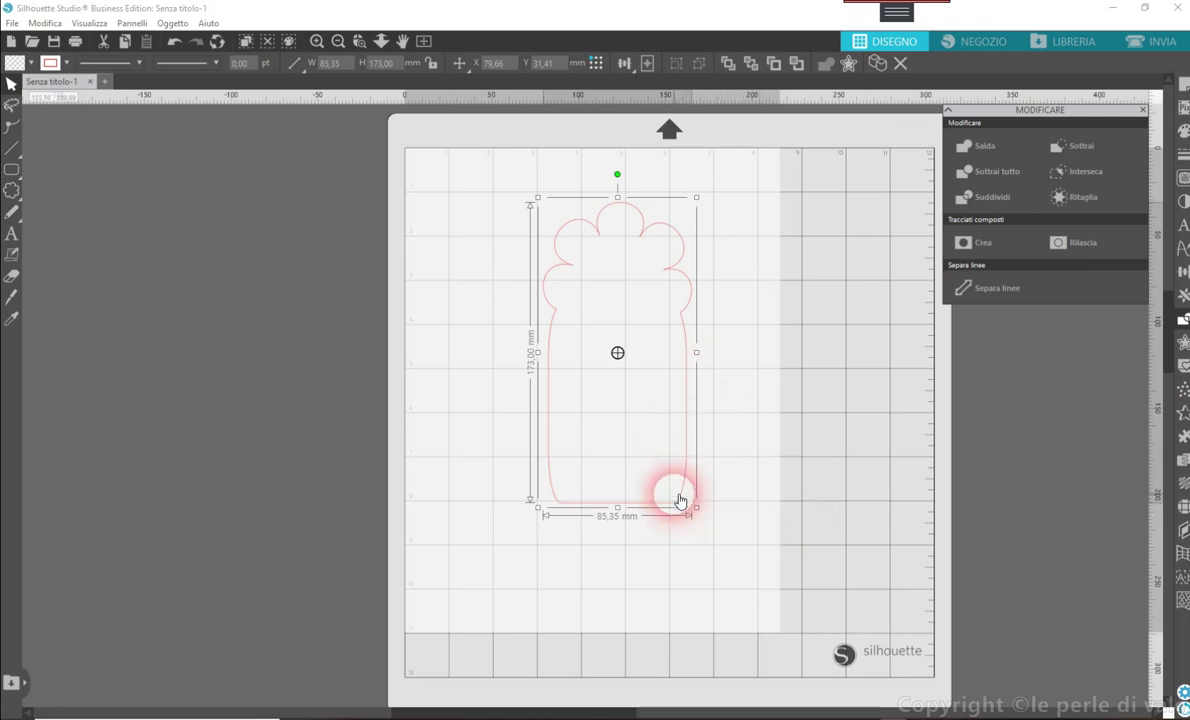
pyautogui.moveTo(679, 500); pyautogui.dragTo(919, 526)
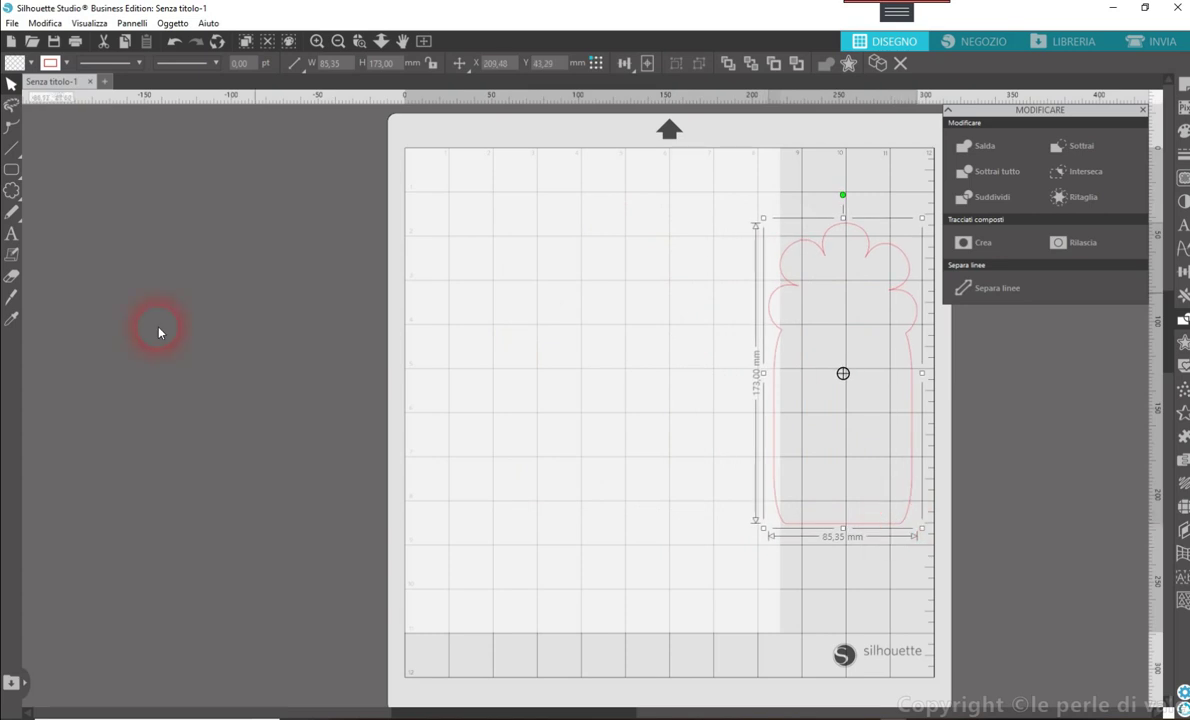
# Add a text object in the mat's white area reading "Battesimo" with "di" on a second line.
pyautogui.click(10, 235)
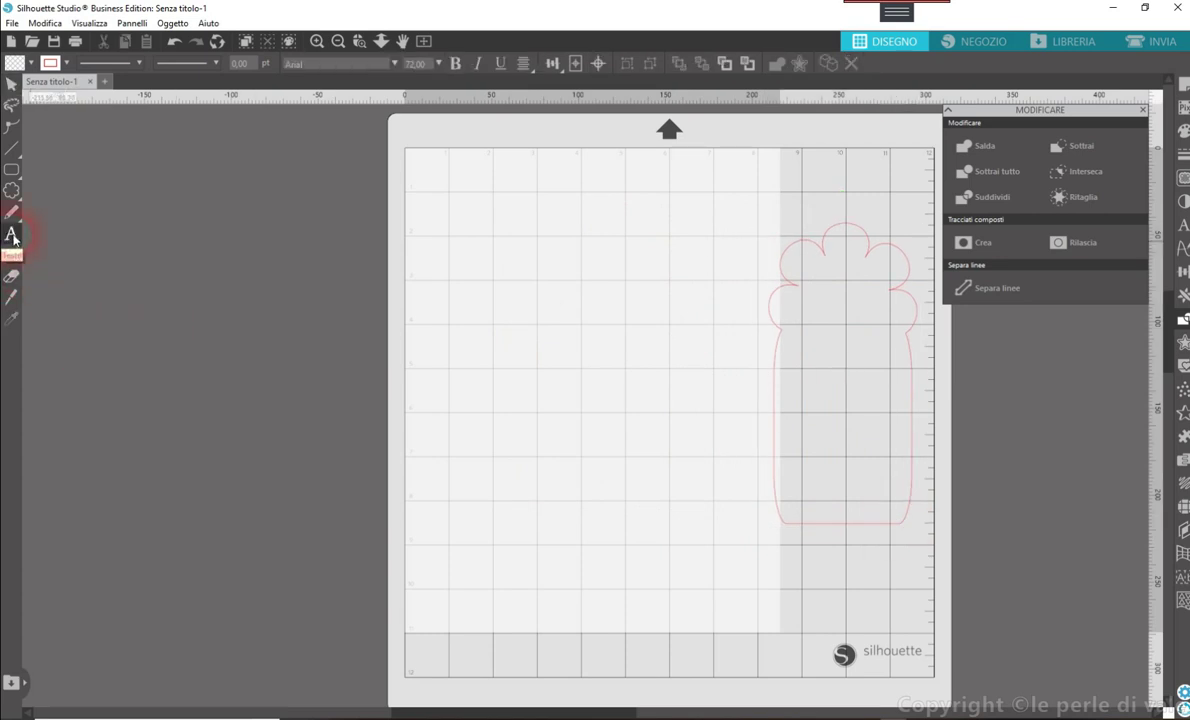
pyautogui.click(476, 352)
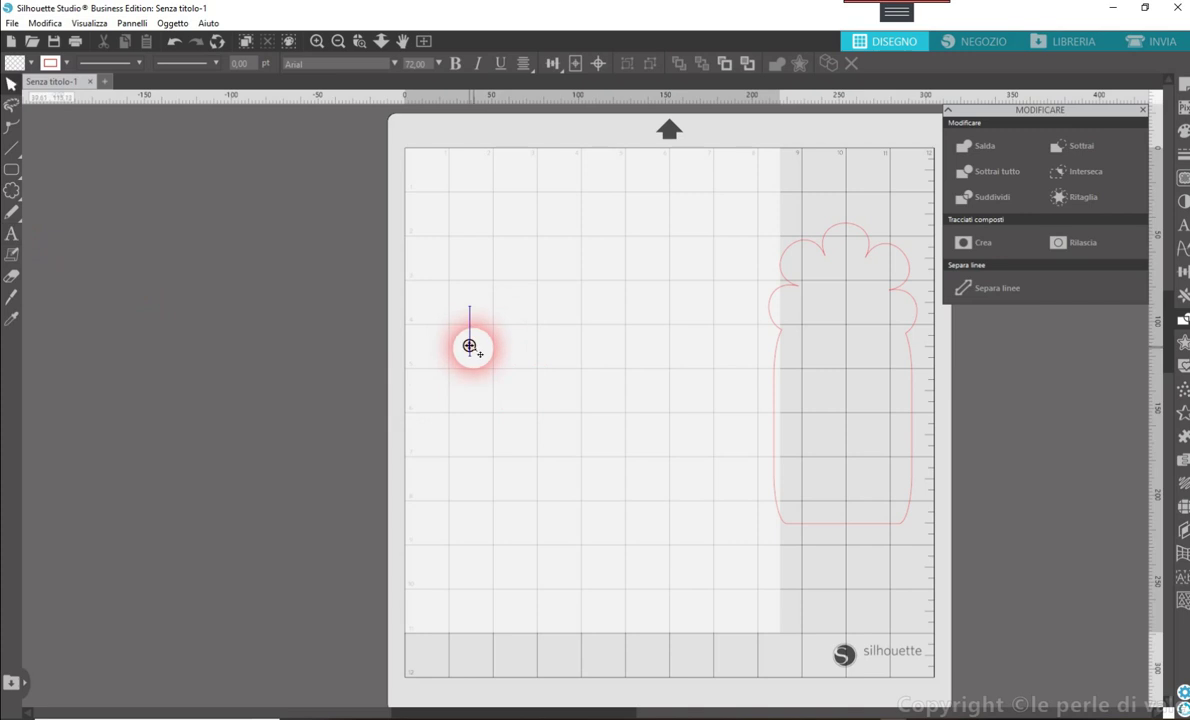
pyautogui.press('Escape')
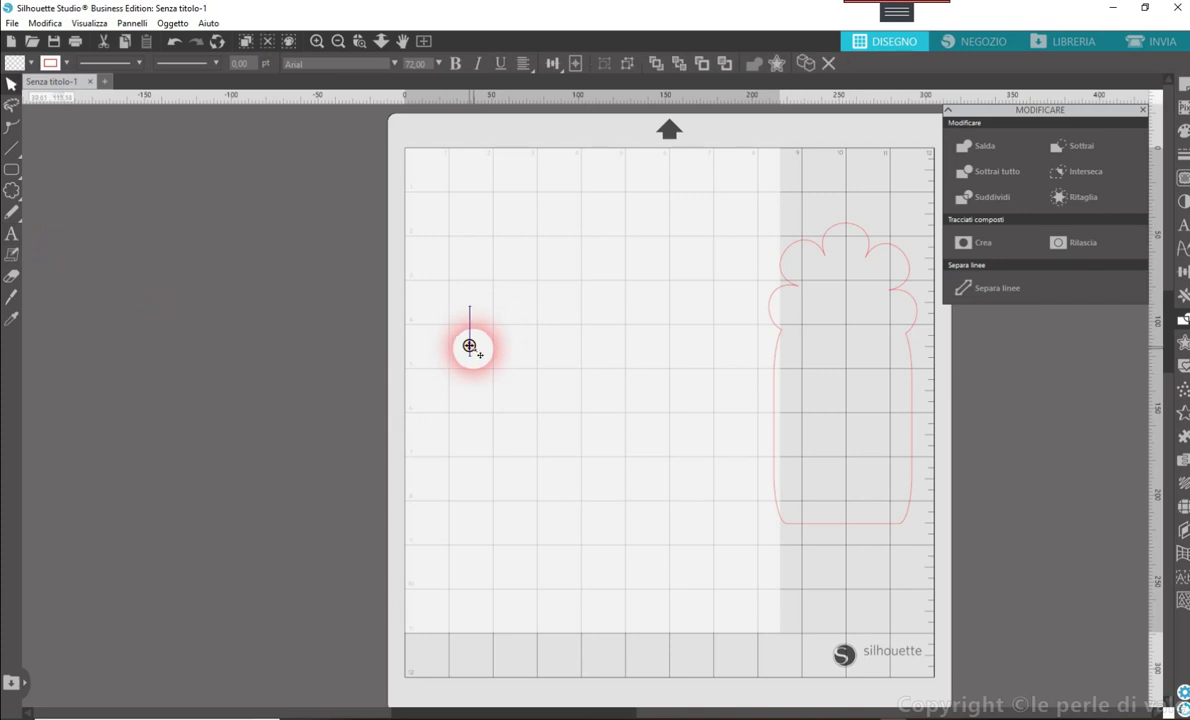
pyautogui.click(470, 346)
pyautogui.write('B')
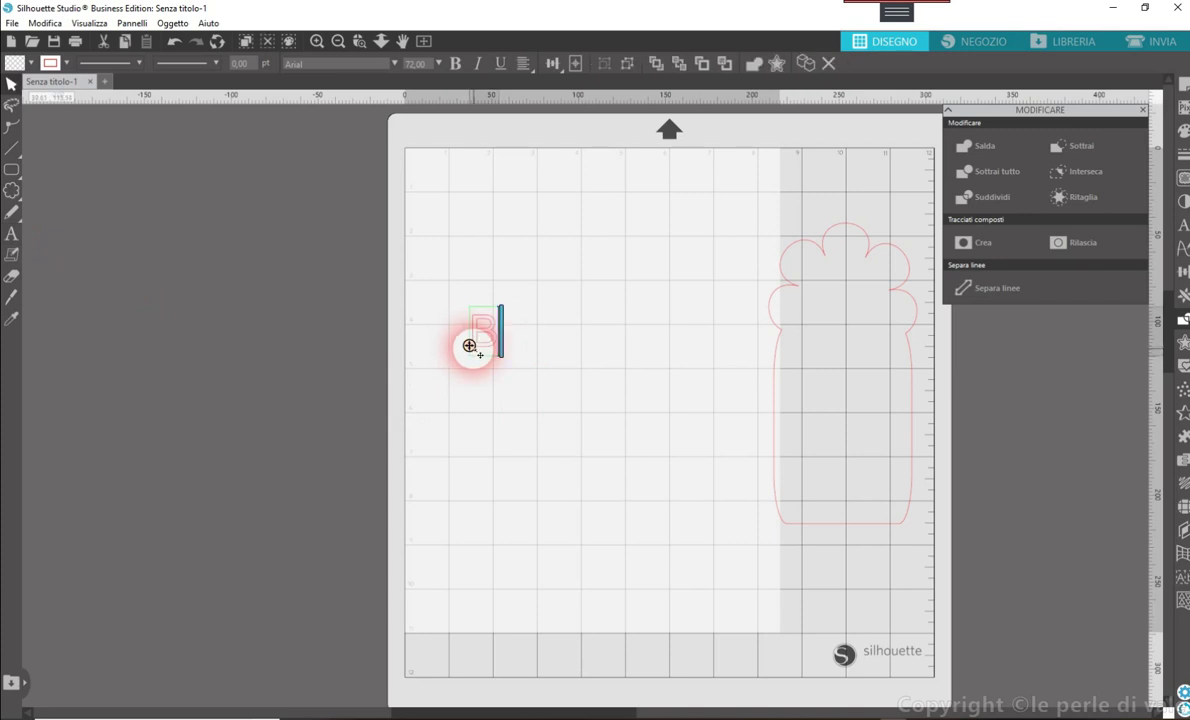
pyautogui.write('attesimo')
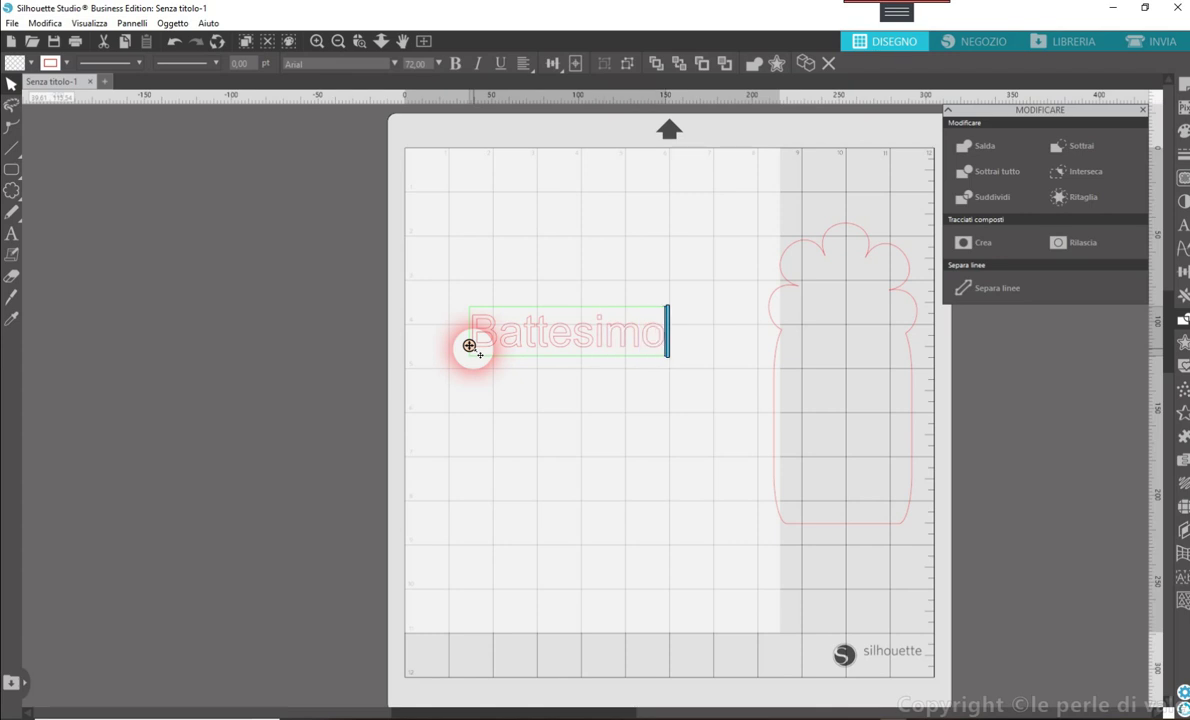
pyautogui.press('Return')
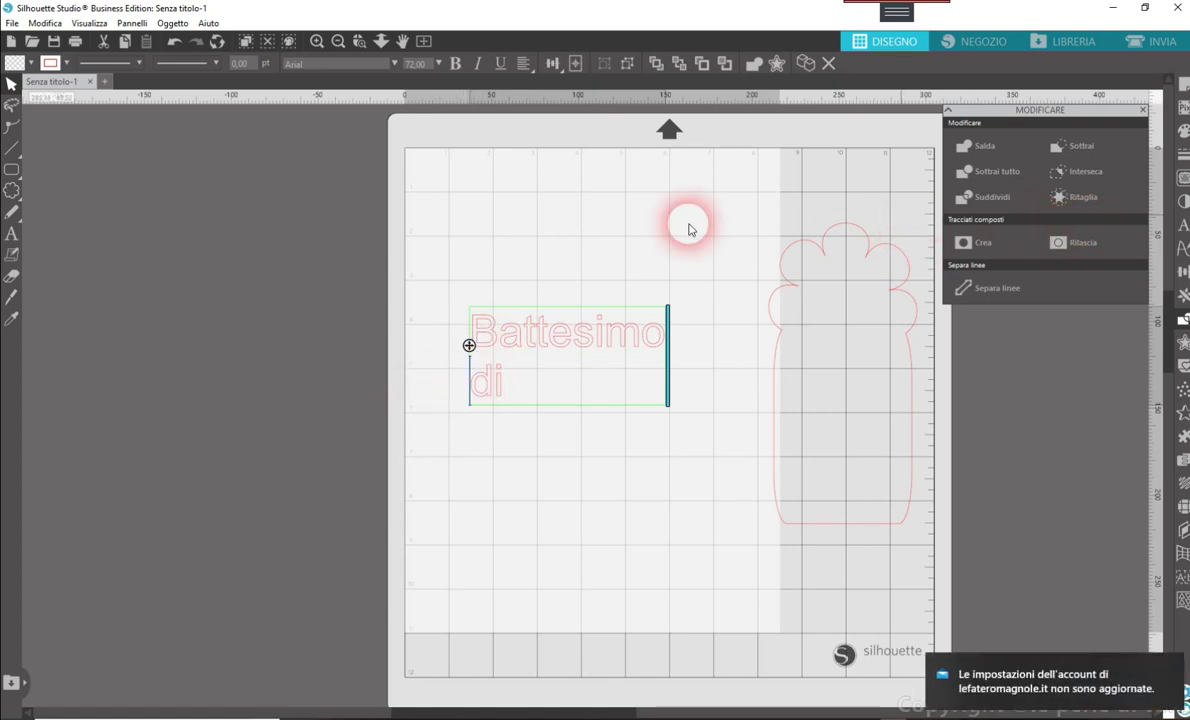
pyautogui.click(554, 381)
pyautogui.press('Home')
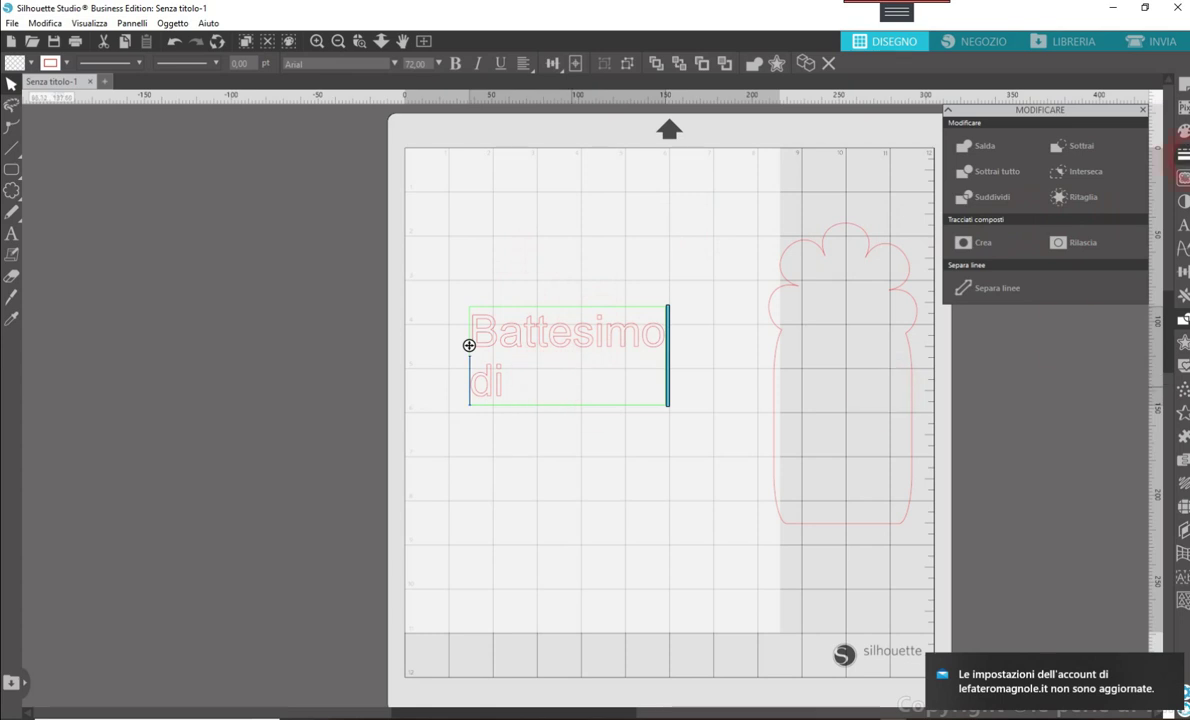
# Centre-align the "Battesimo di" text and set its font to Actonia Hand PERSONAL USE.
pyautogui.click(1181, 230)
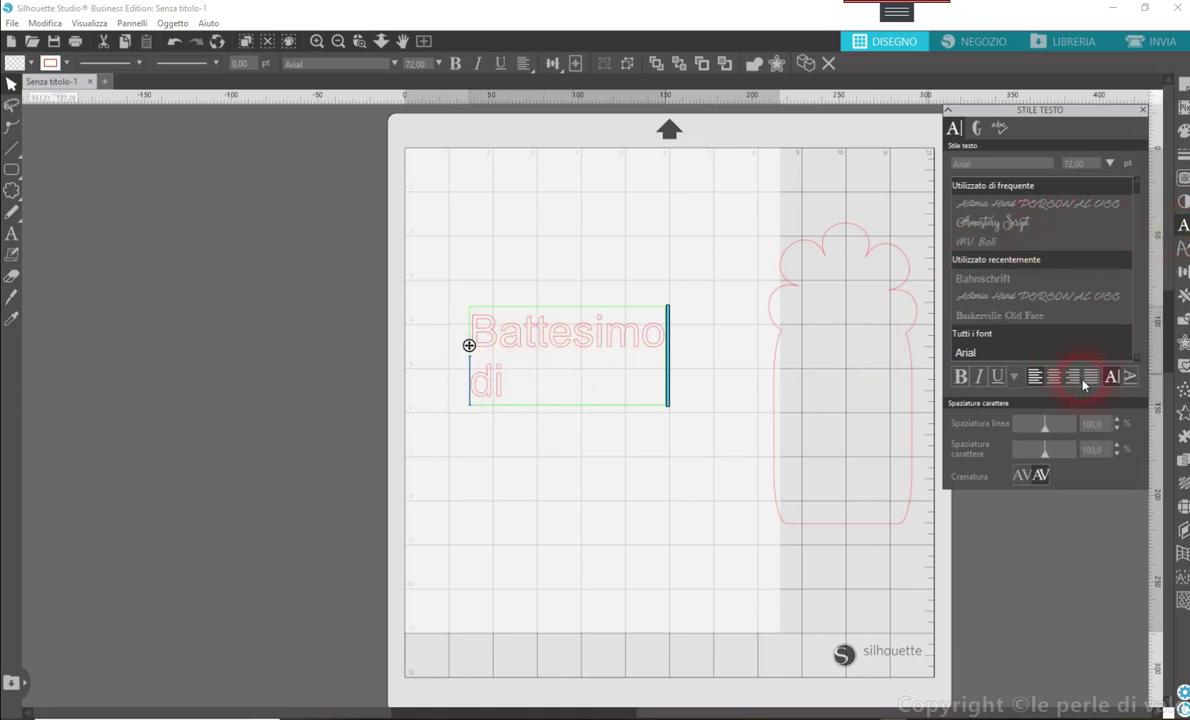
pyautogui.click(1053, 381)
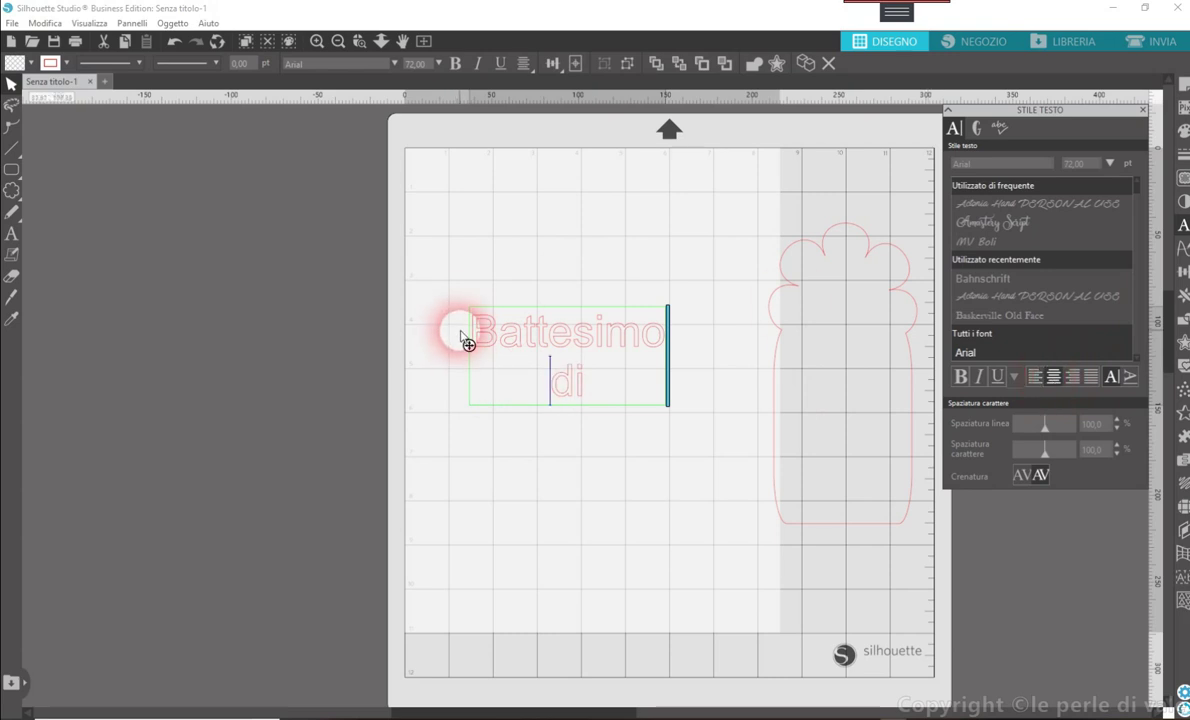
pyautogui.moveTo(627, 412); pyautogui.dragTo(465, 321)
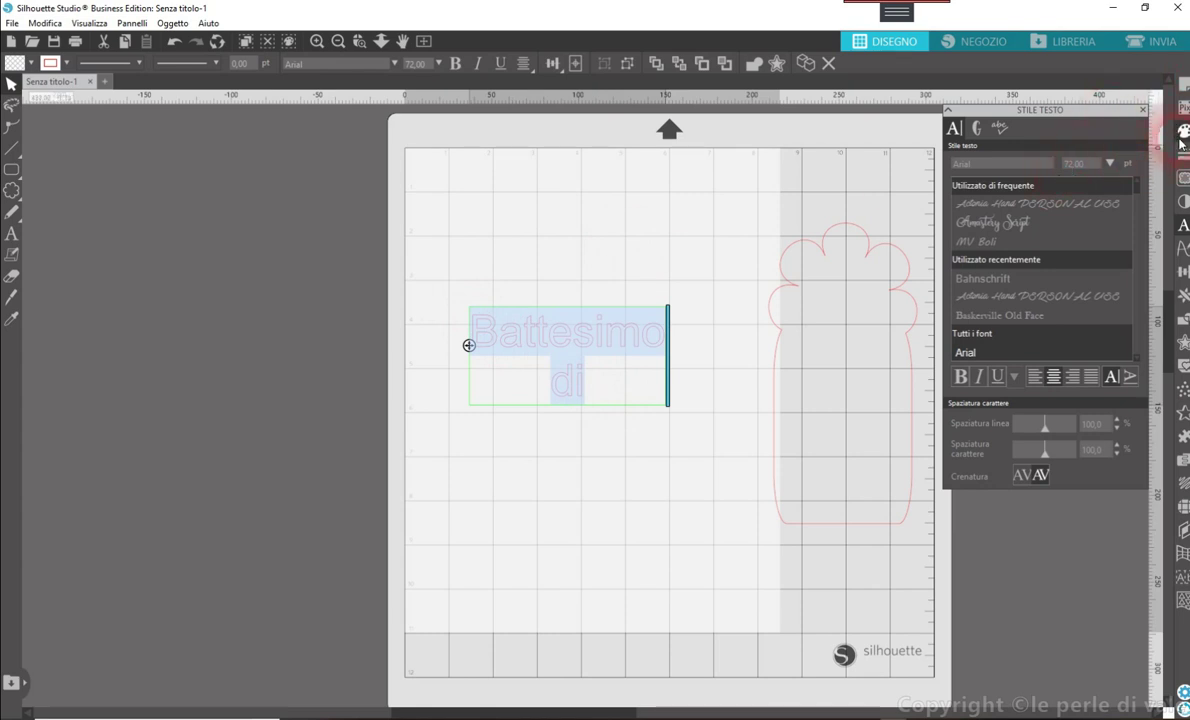
pyautogui.click(1018, 204)
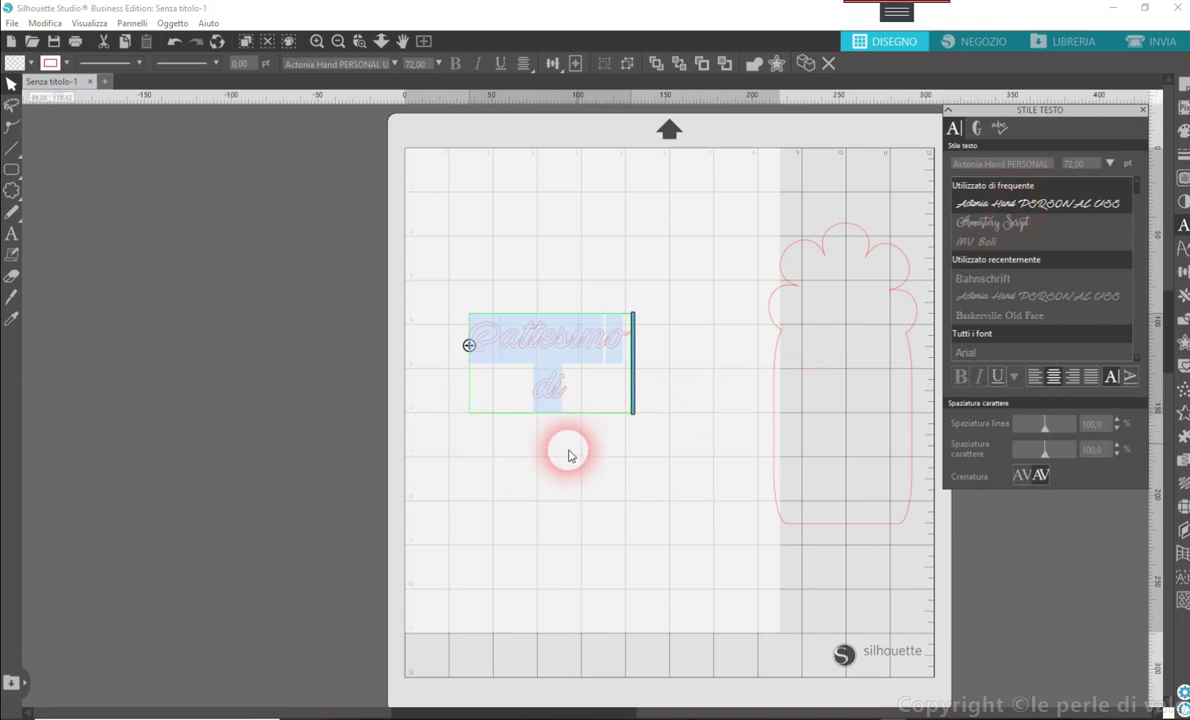
pyautogui.click(568, 456)
pyautogui.click(552, 345)
pyautogui.click(58, 325)
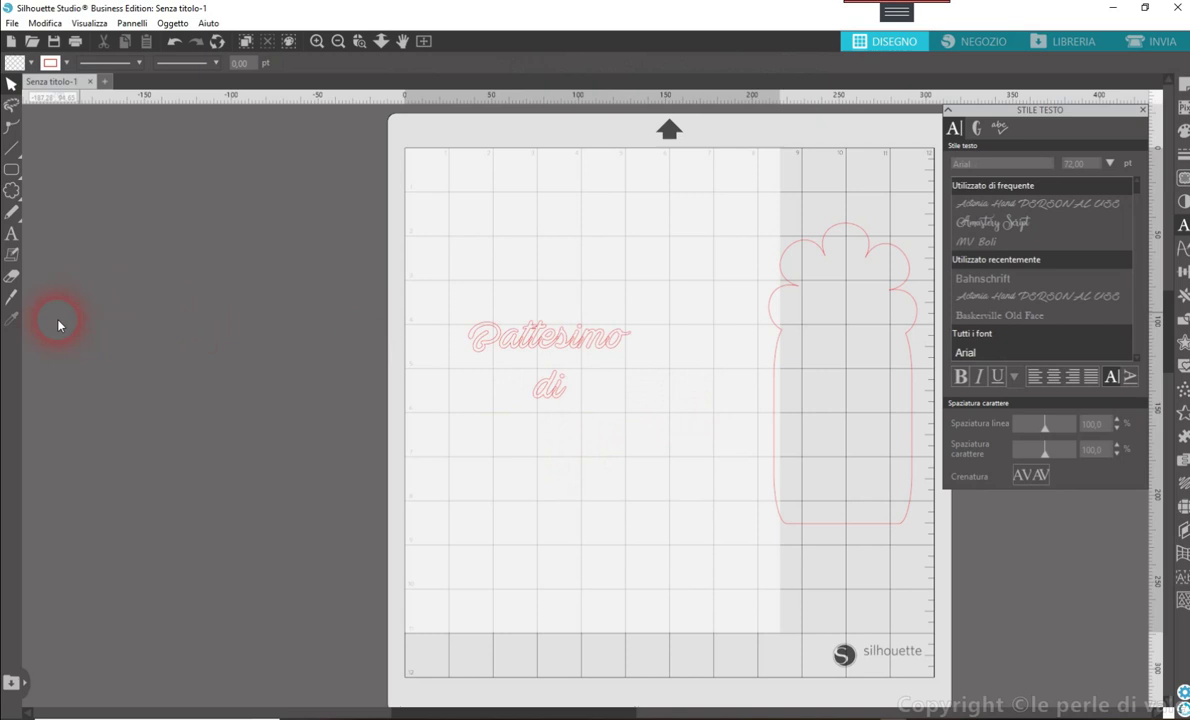
# Add the child's first name as a separate text below "di" in the Actonia Hand PERSONAL USE font.
pyautogui.click(12, 234)
pyautogui.click(469, 431)
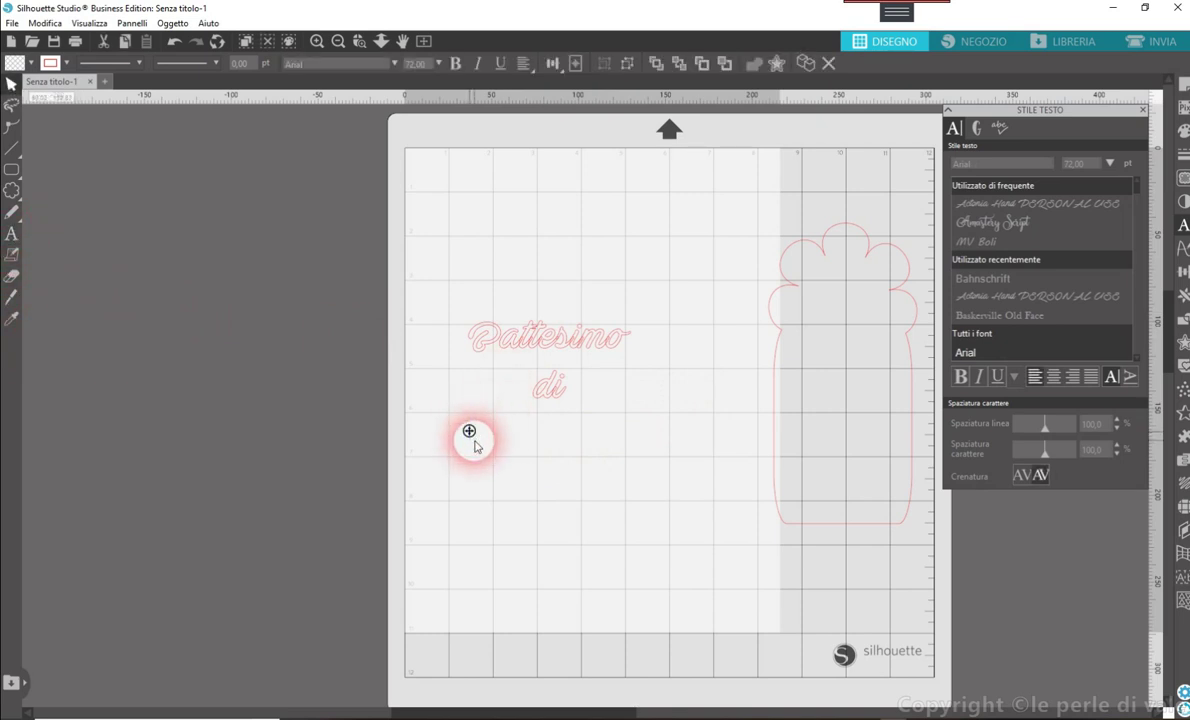
pyautogui.write('An')
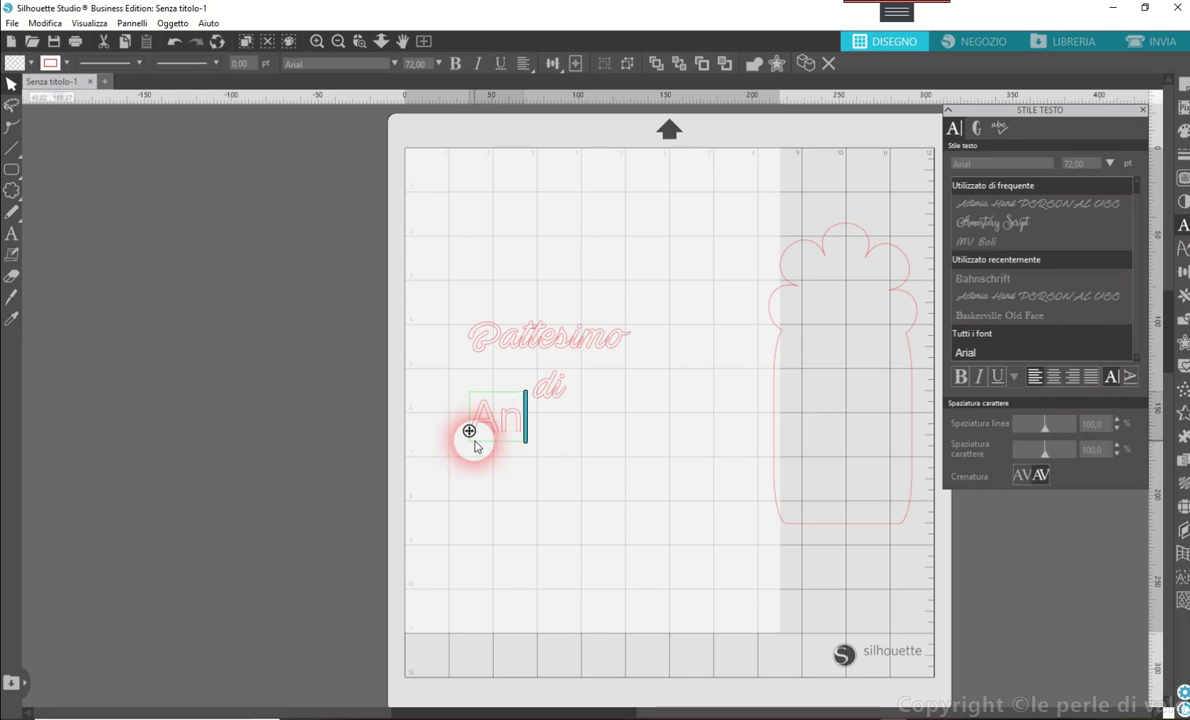
pyautogui.write('drea')
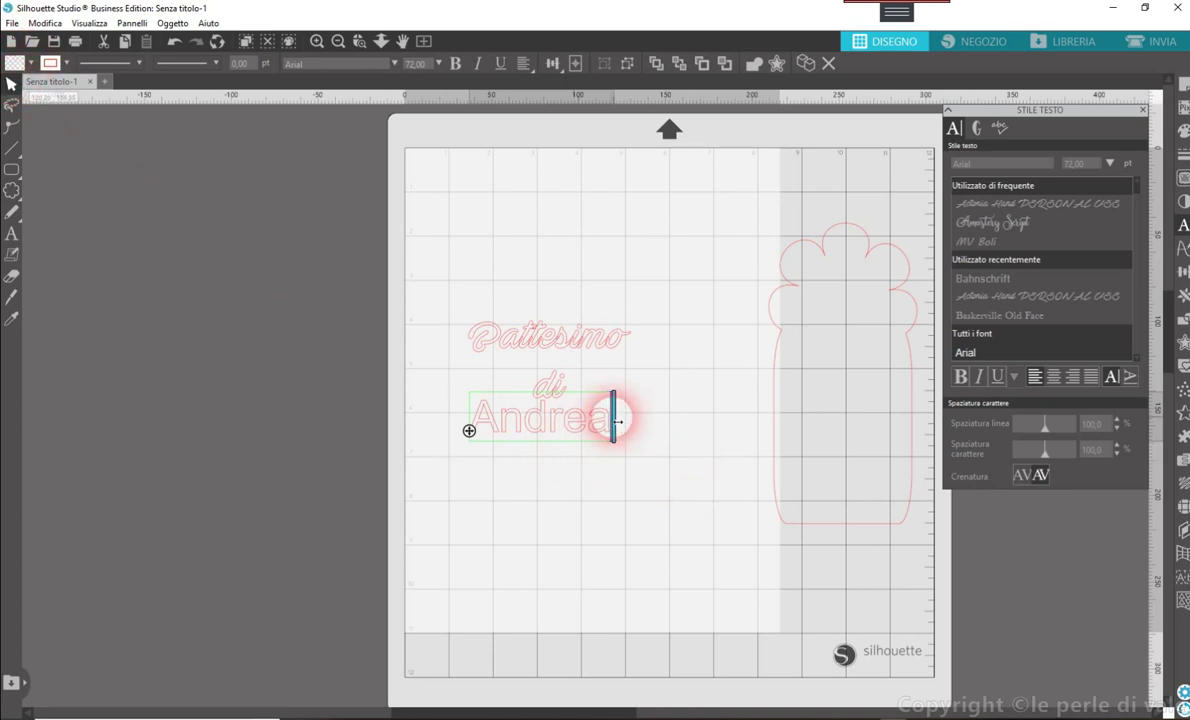
pyautogui.moveTo(608, 415); pyautogui.dragTo(470, 400)
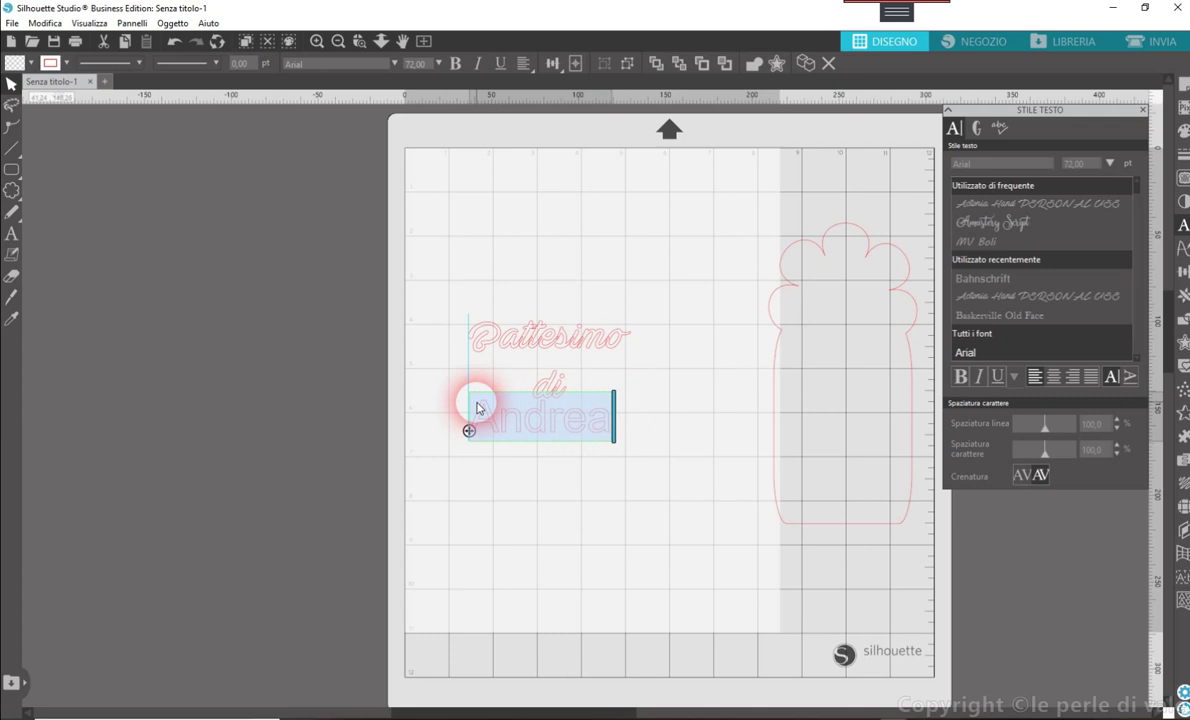
pyautogui.click(1004, 204)
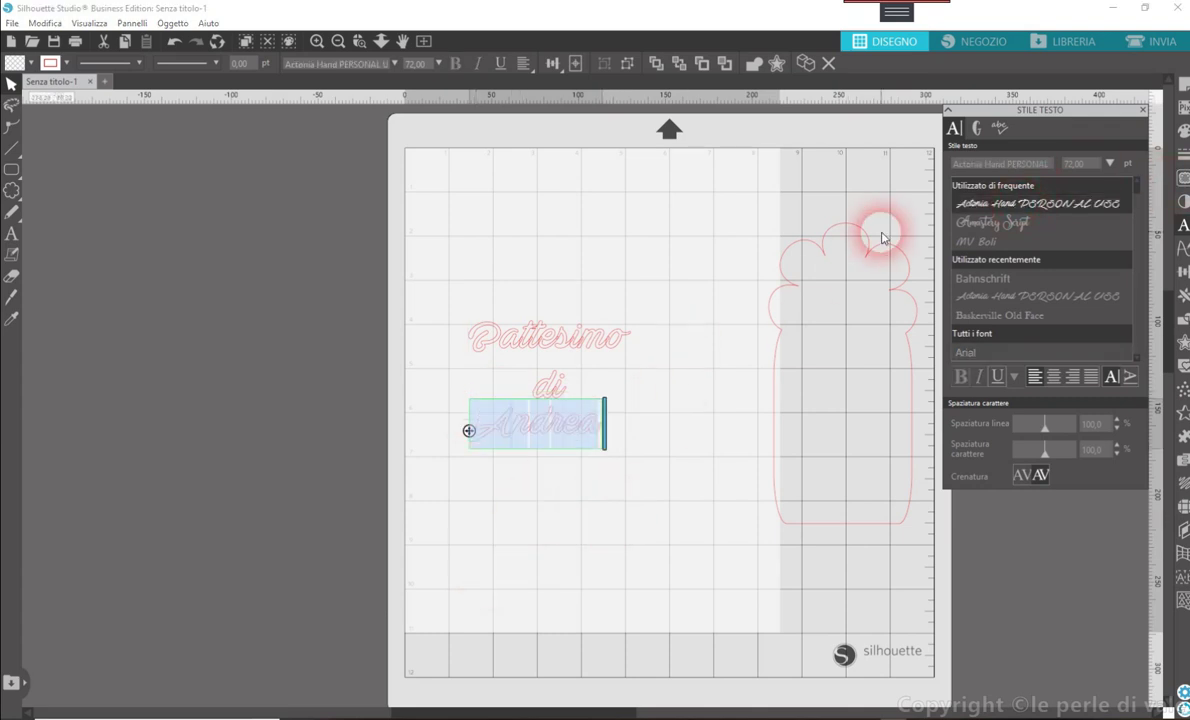
pyautogui.click(610, 490)
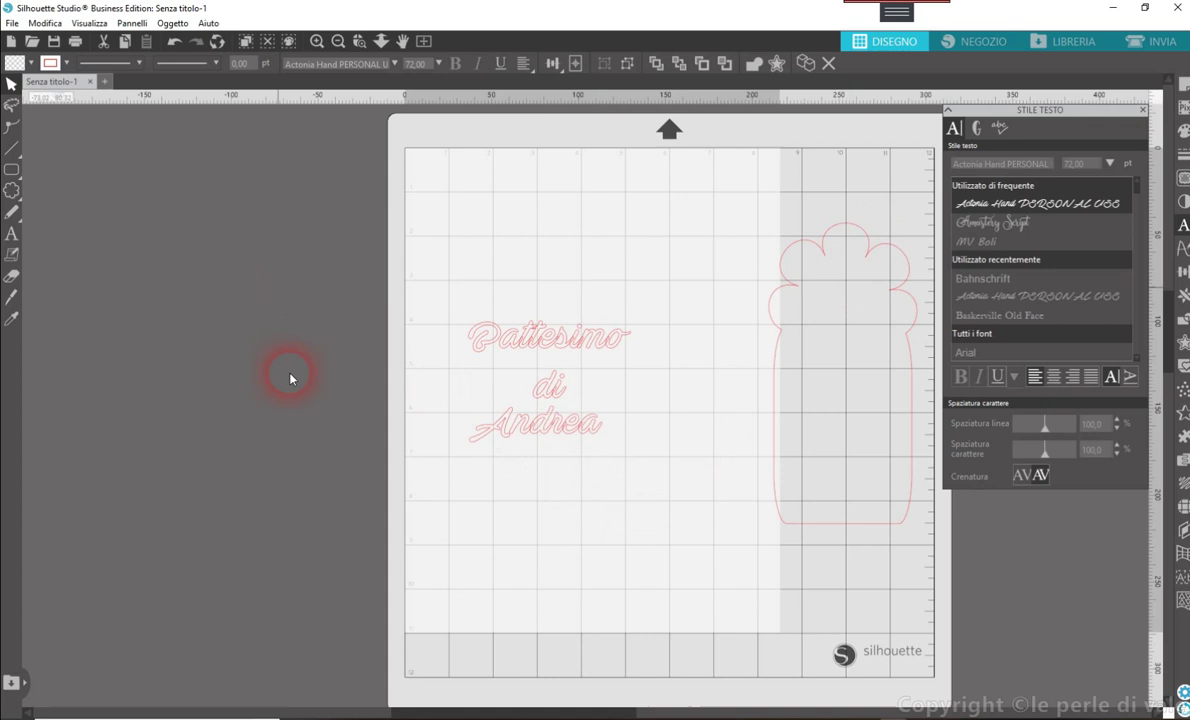
# Shift the name text under "di" and move the scalloped tag outline over the texts to compare their sizes.
pyautogui.doubleClick(531, 425)
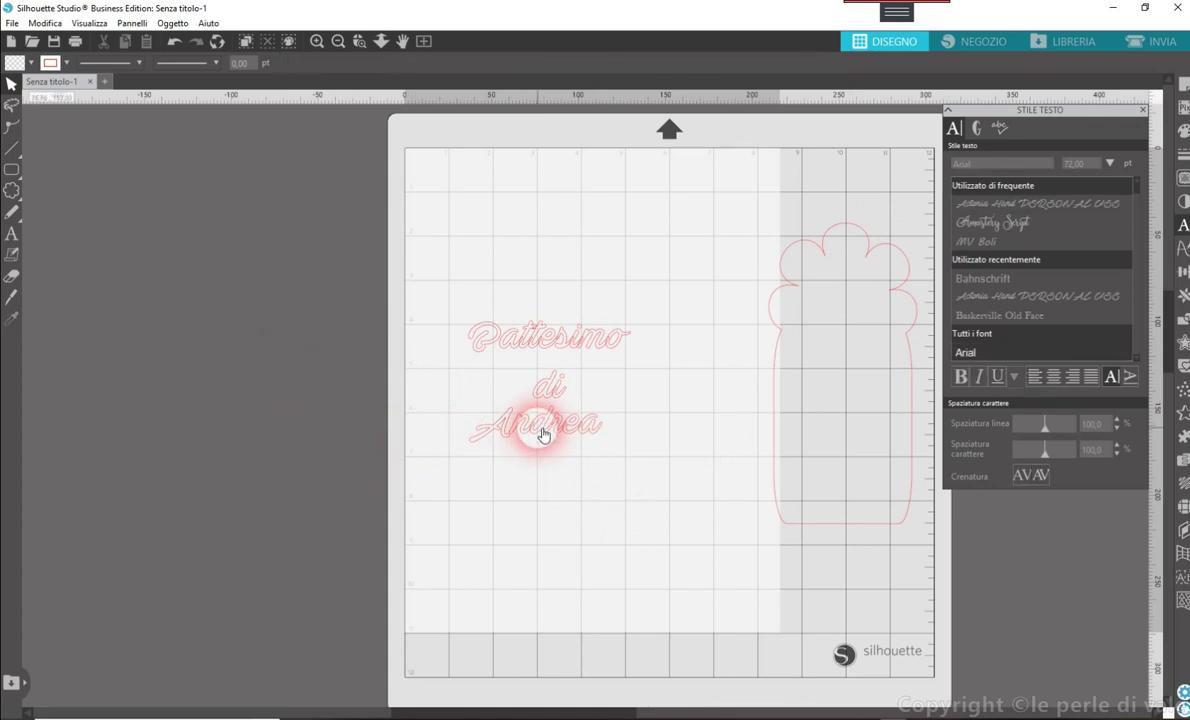
pyautogui.click(871, 335)
pyautogui.moveTo(797, 520); pyautogui.dragTo(505, 473)
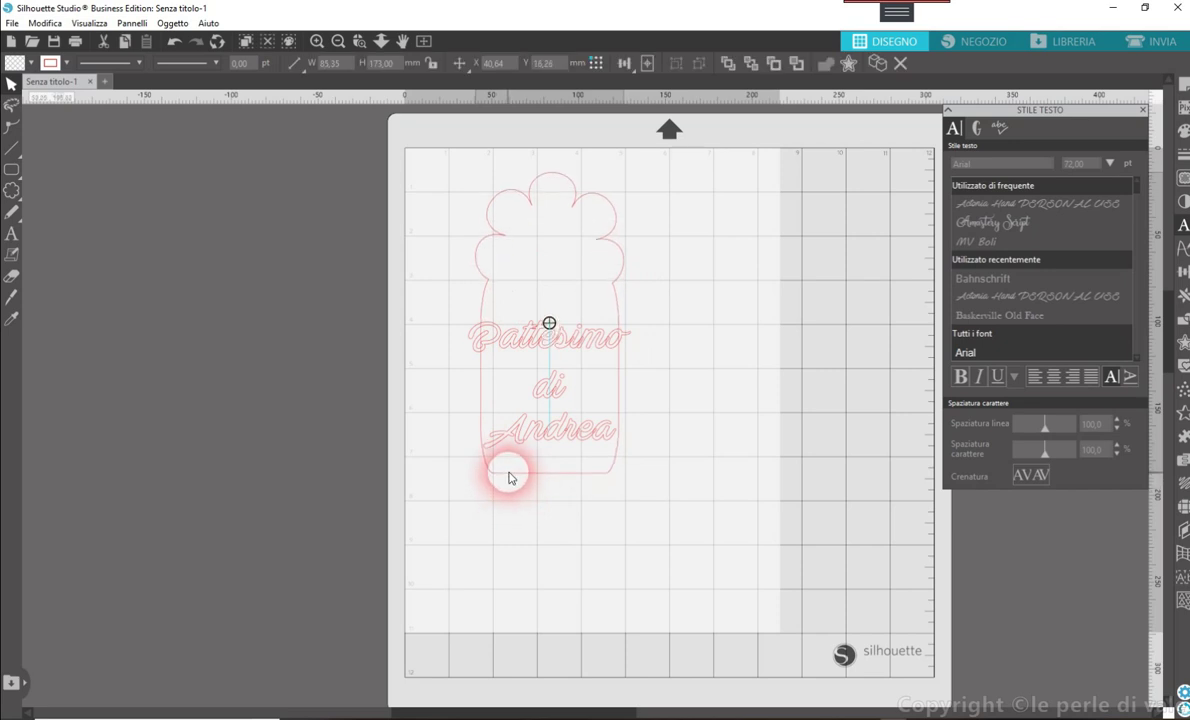
pyautogui.click(505, 473)
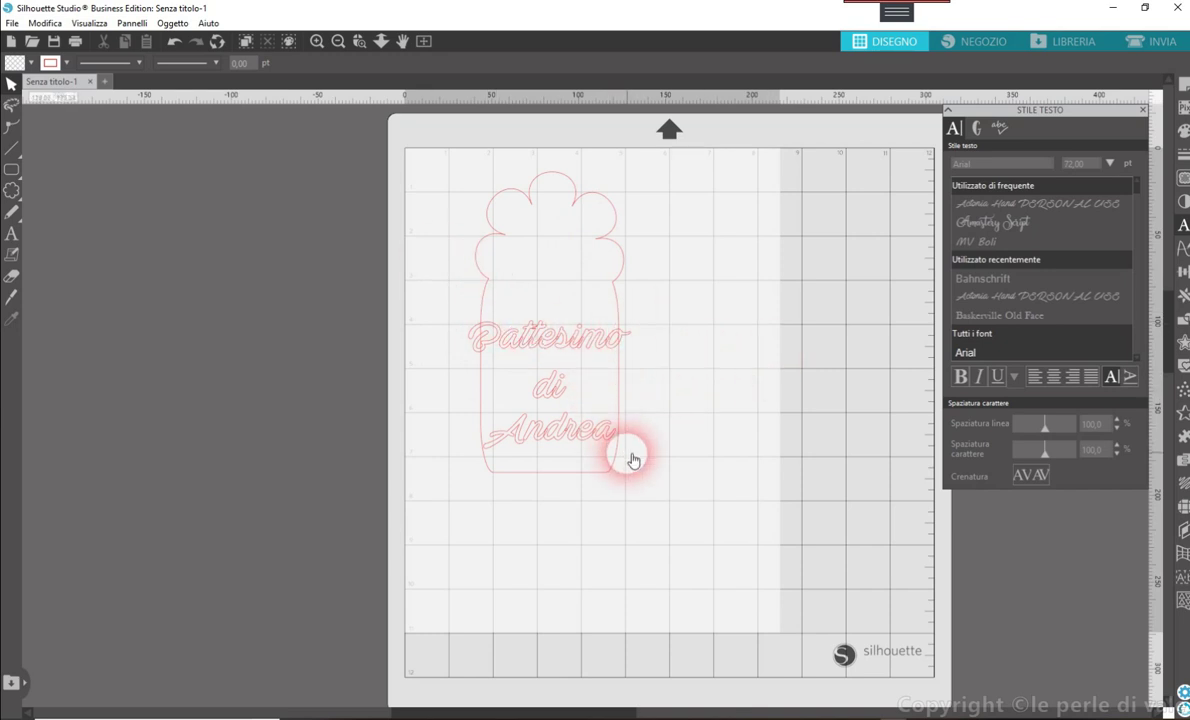
# Set the font size of the "Battesimo di" text to 48 pt.
pyautogui.click(550, 353)
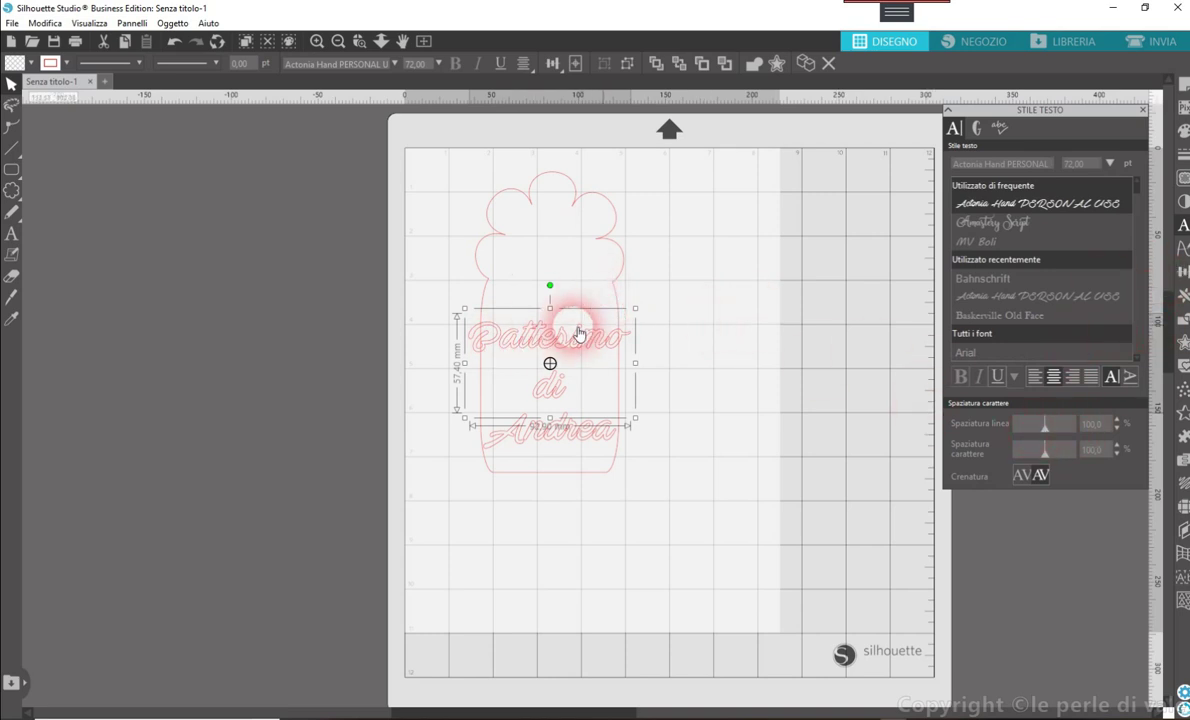
pyautogui.doubleClick(520, 344)
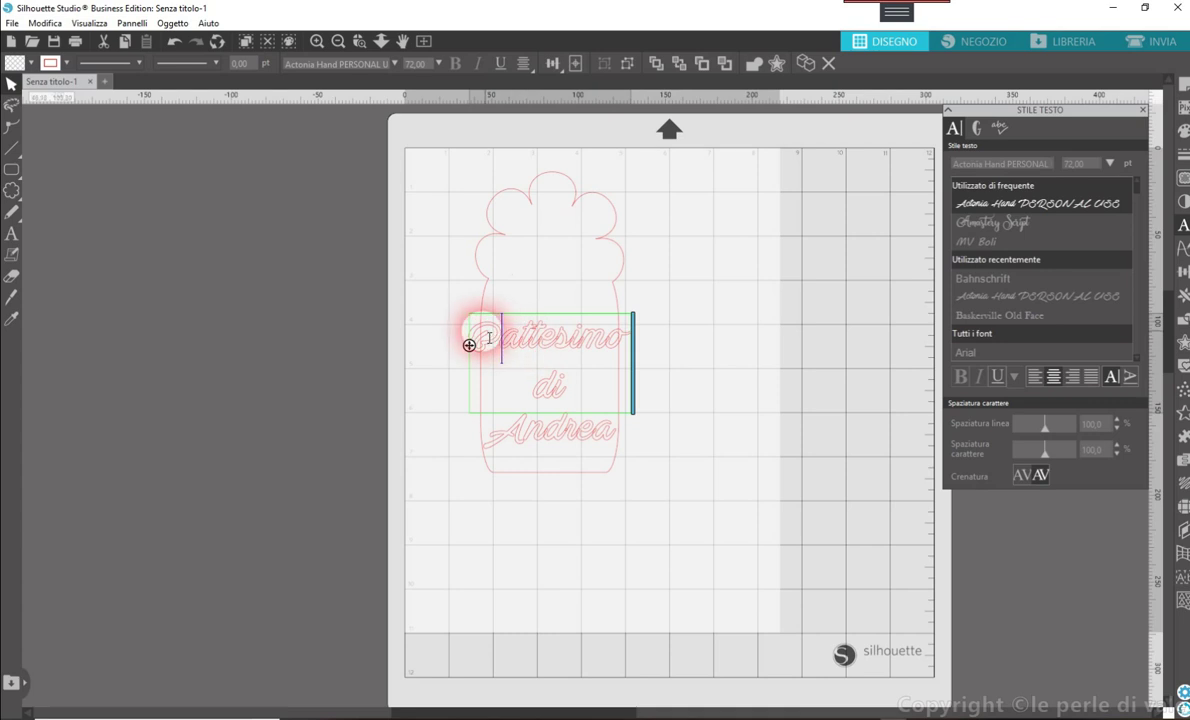
pyautogui.moveTo(481, 337); pyautogui.dragTo(590, 388)
pyautogui.click(1107, 214)
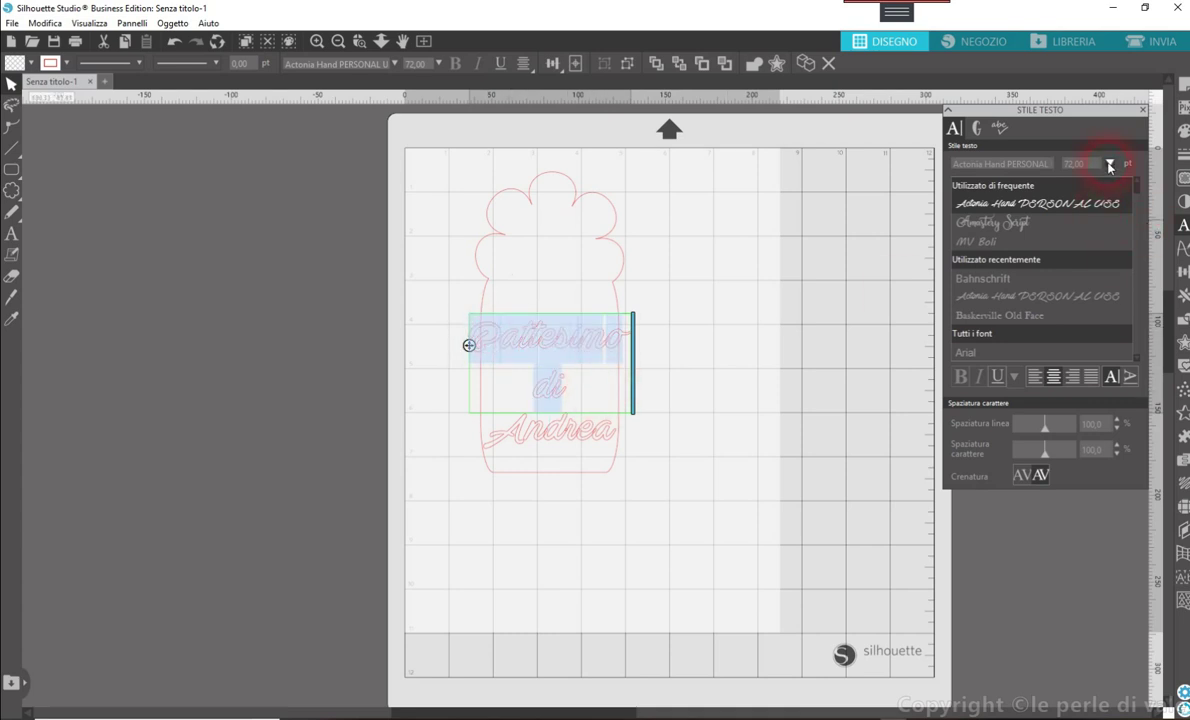
pyautogui.click(1109, 164)
pyautogui.scroll(-5, 1083, 258)
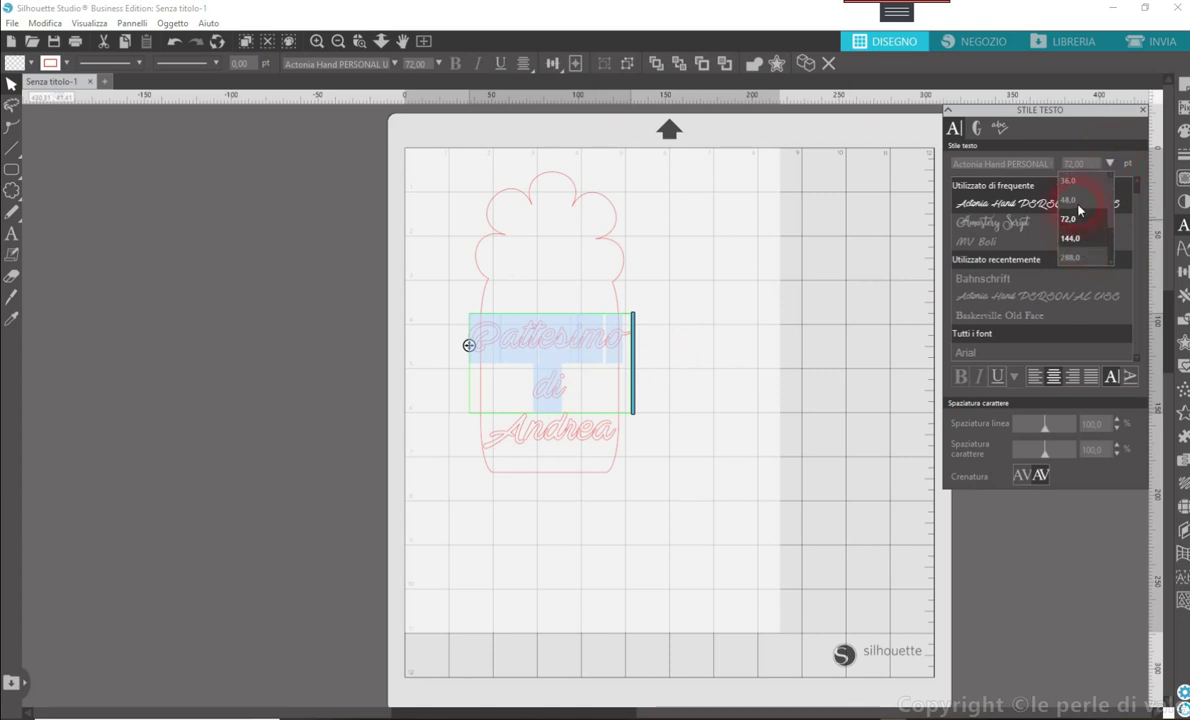
pyautogui.click(1077, 203)
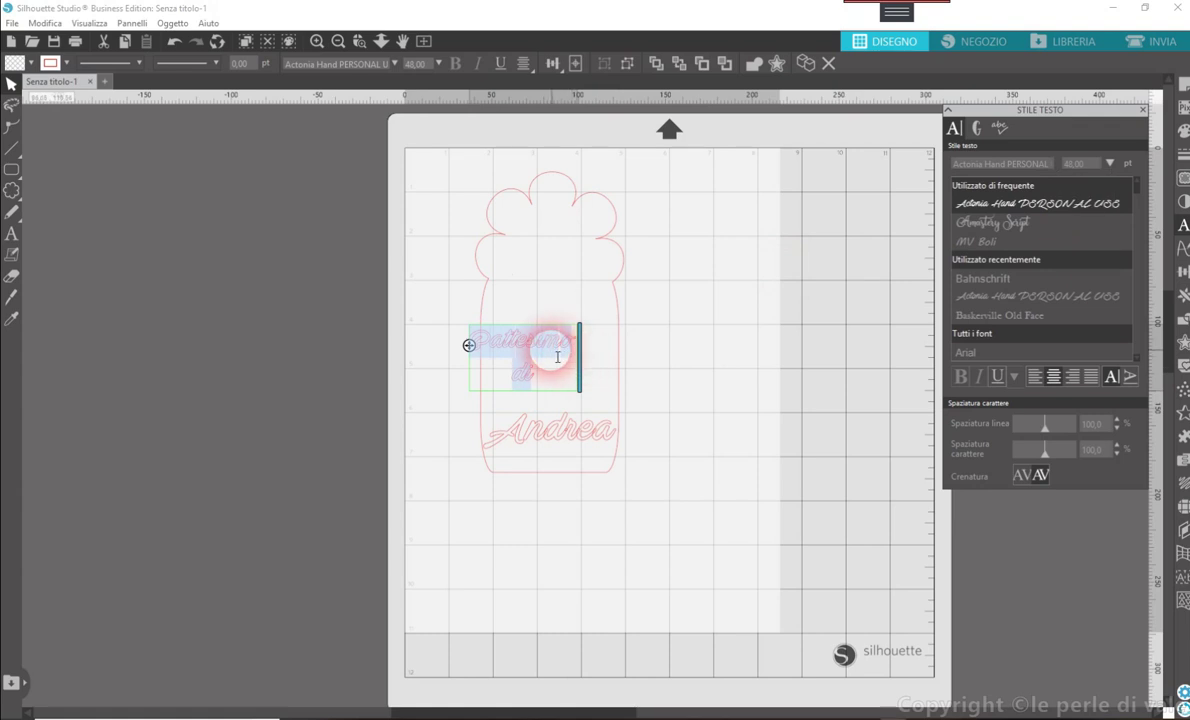
# Set the font size of the name text to 48 pt.
pyautogui.click(583, 437)
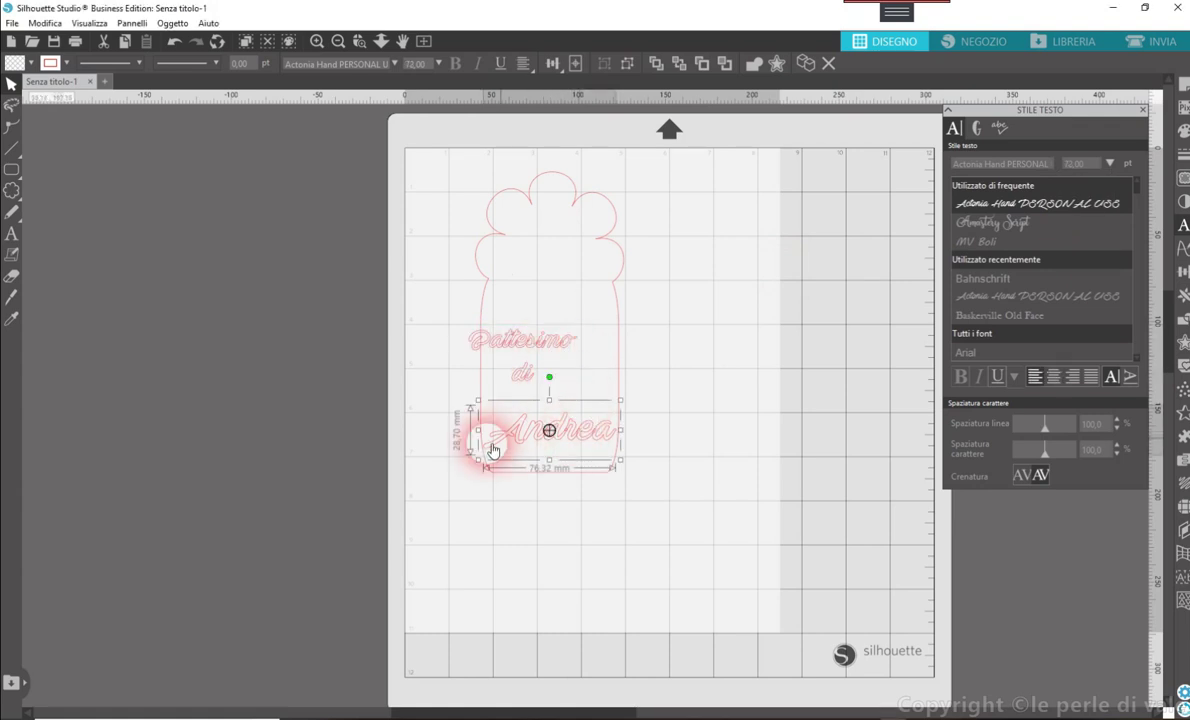
pyautogui.doubleClick(580, 441)
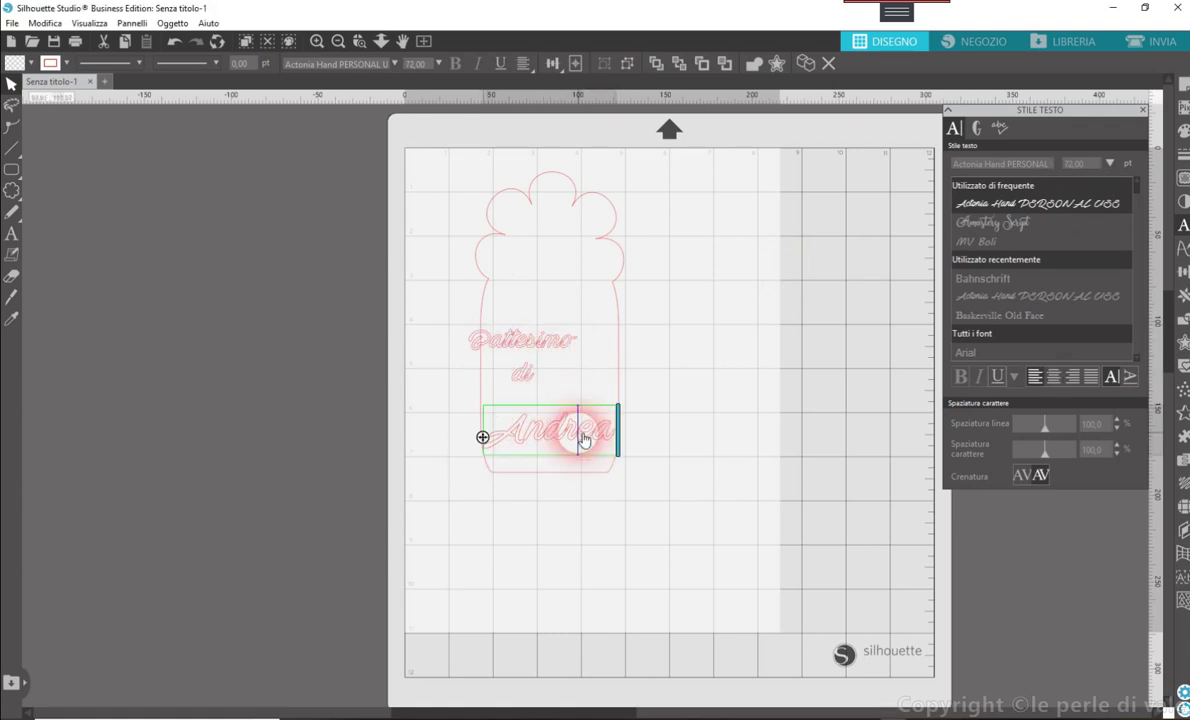
pyautogui.moveTo(612, 430); pyautogui.dragTo(488, 430)
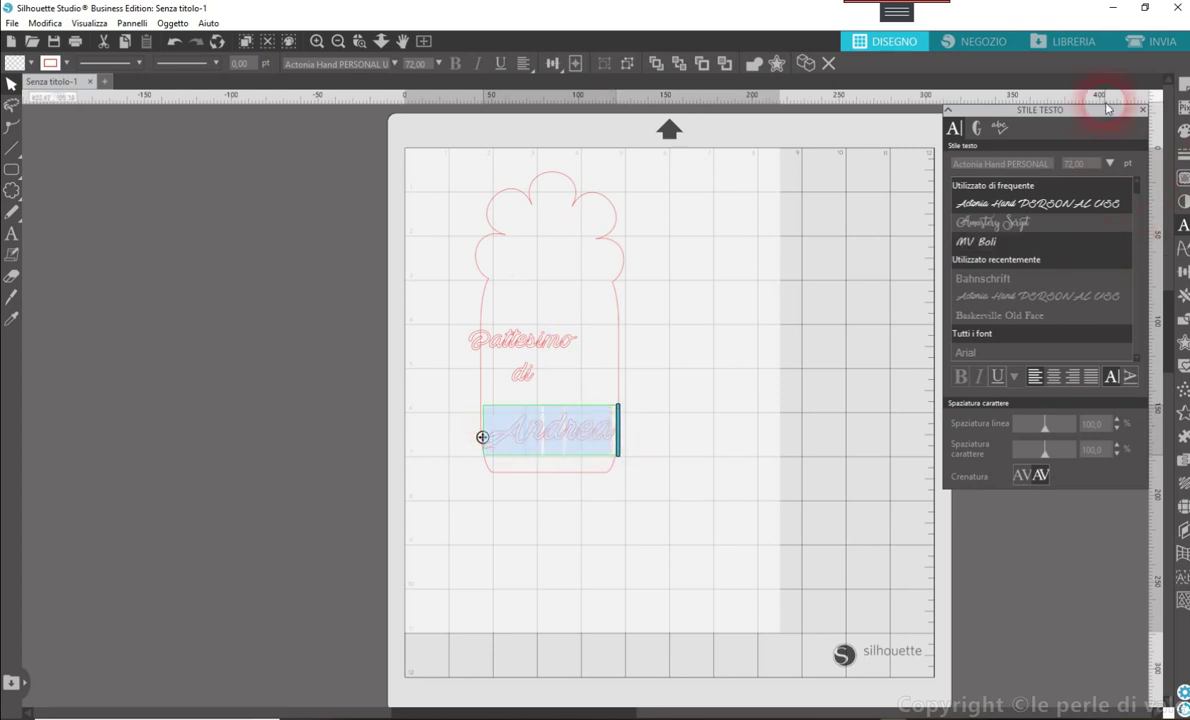
pyautogui.click(1110, 164)
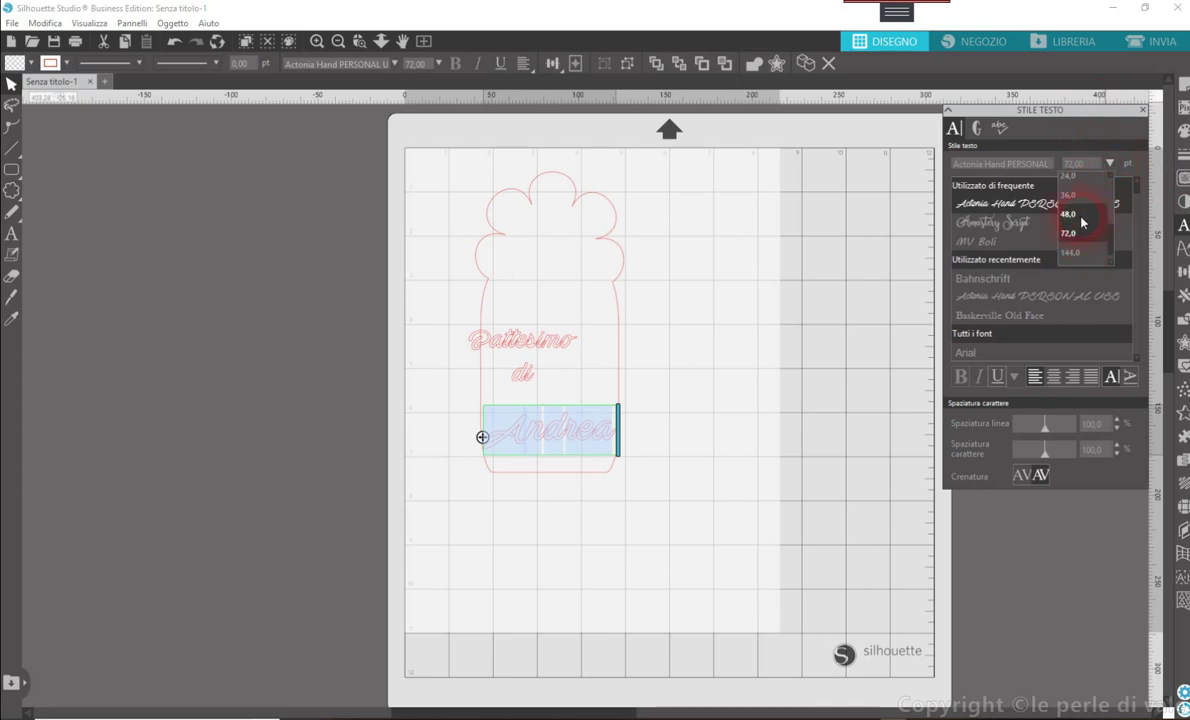
pyautogui.click(1075, 216)
pyautogui.click(690, 406)
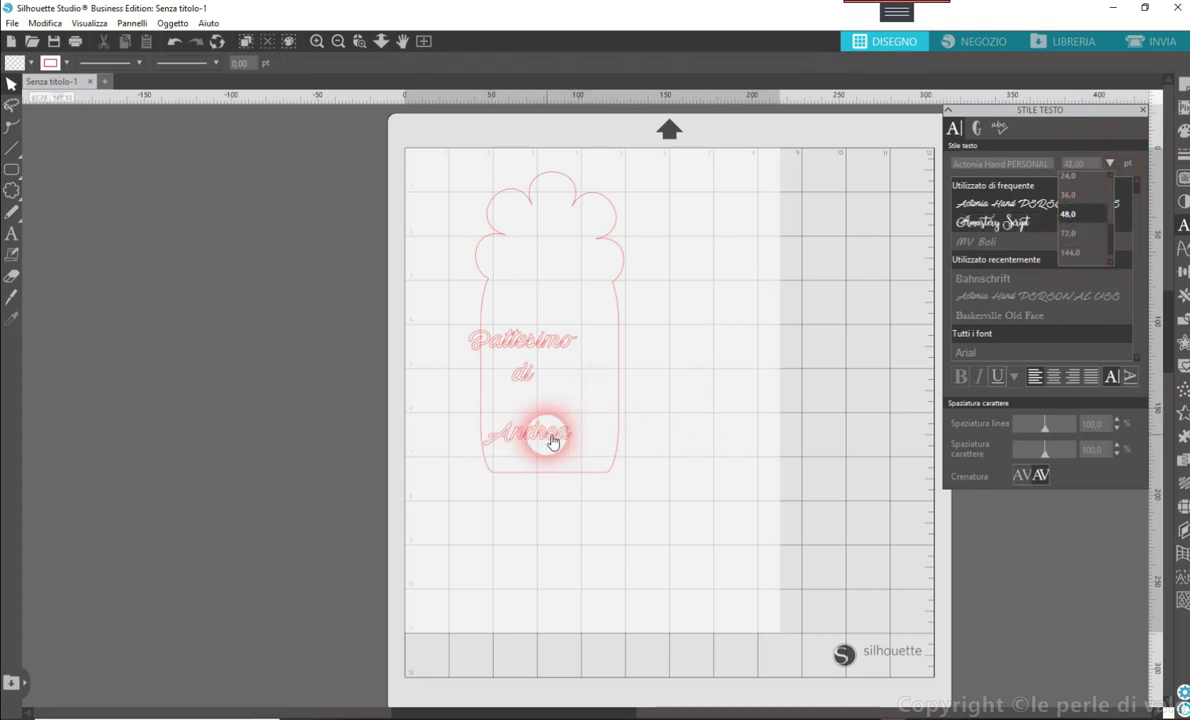
# Move the name text up directly beneath "di" and place the tag outline off the mat, left of it.
pyautogui.moveTo(552, 441); pyautogui.dragTo(540, 407)
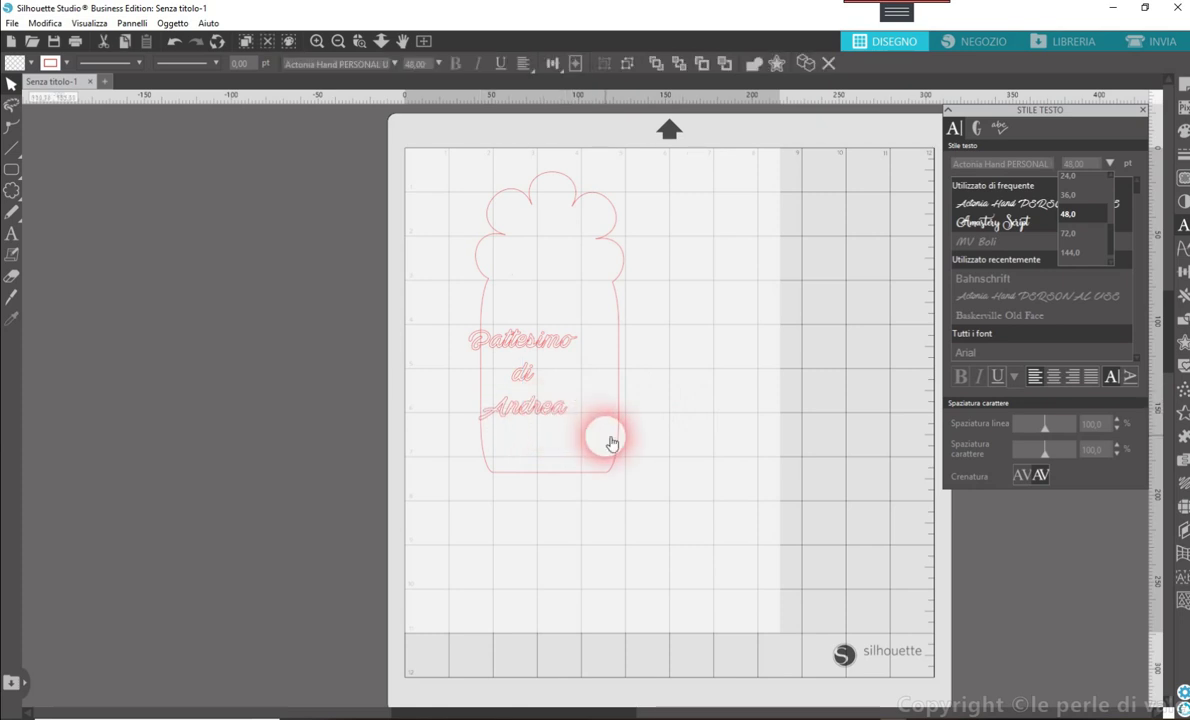
pyautogui.moveTo(612, 443); pyautogui.dragTo(390, 418)
# Group the "Battesimo di" text and the name text into one object.
pyautogui.moveTo(450, 299); pyautogui.dragTo(697, 490)
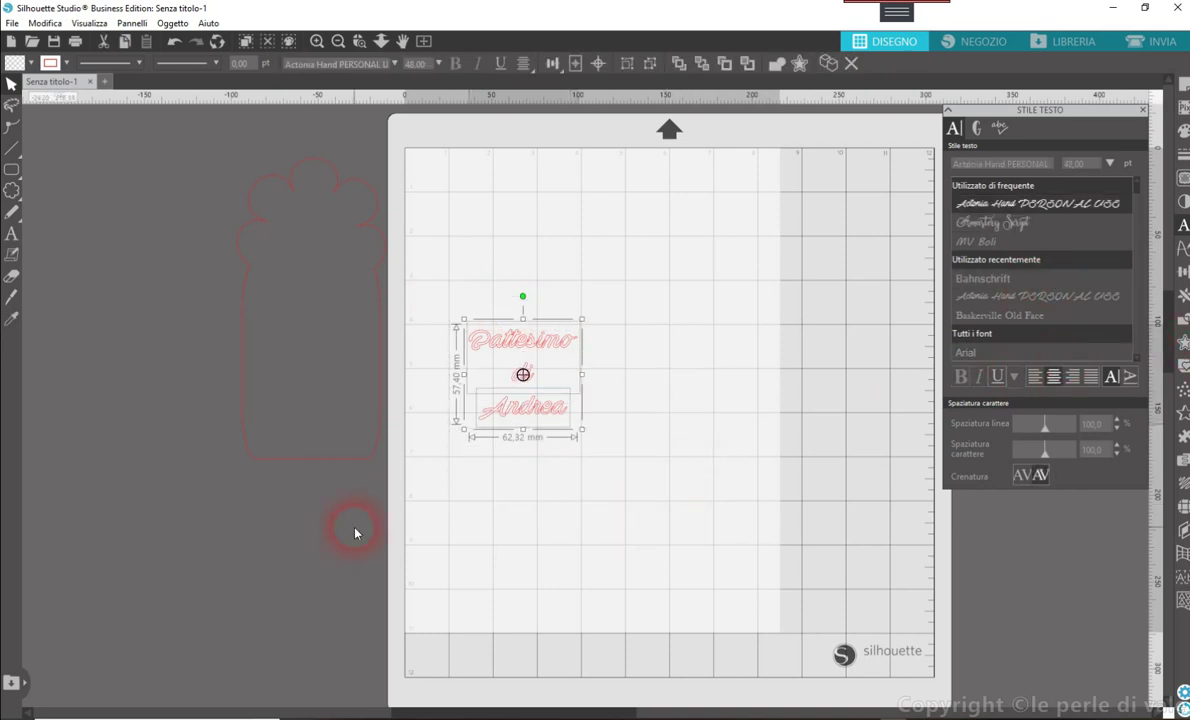
pyautogui.rightClick(518, 410)
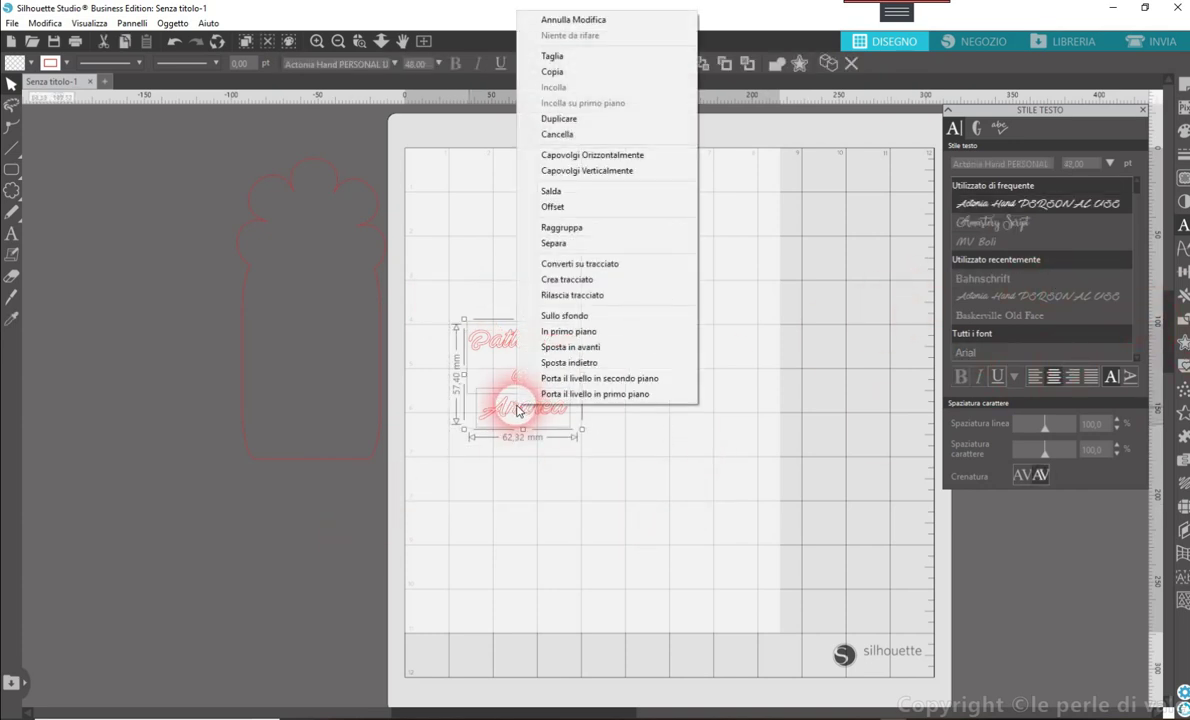
pyautogui.click(550, 229)
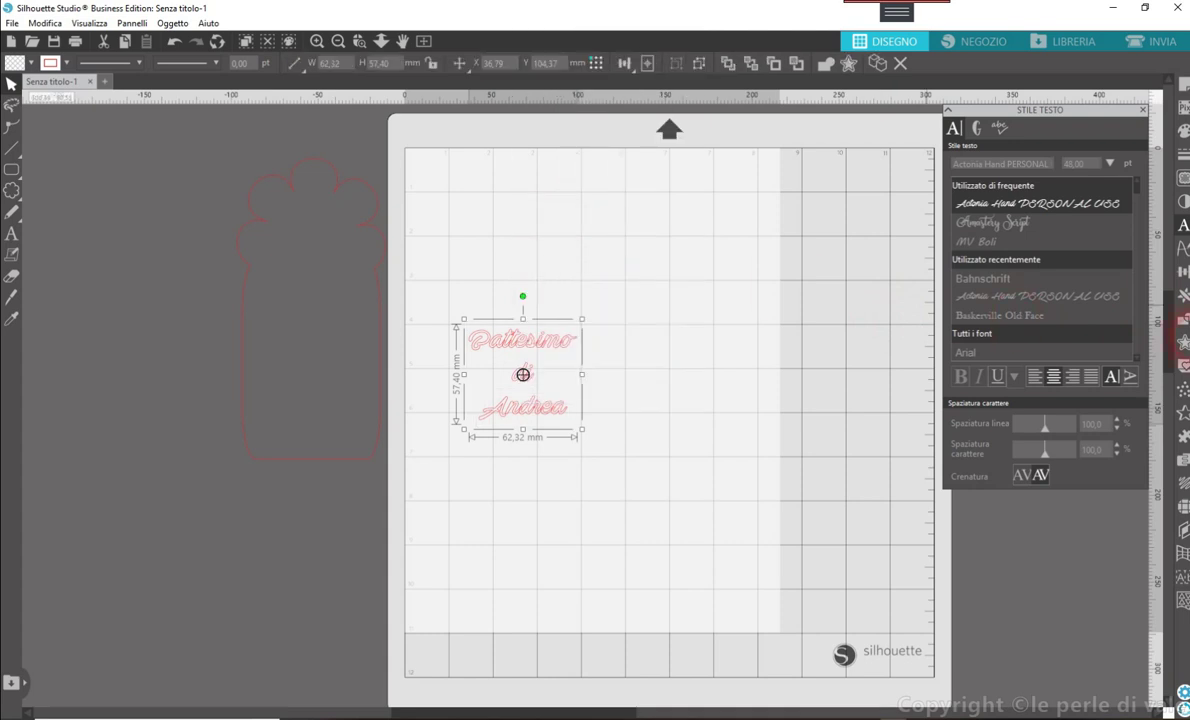
# Apply the concentric fill line effect to the grouped baptism text and set its spacing to 0.10 mm.
pyautogui.moveTo(510, 438)
pyautogui.mouseDown()
pyautogui.moveTo(523, 398)
pyautogui.moveTo(579, 446)
pyautogui.moveTo(541, 433)
pyautogui.mouseUp()
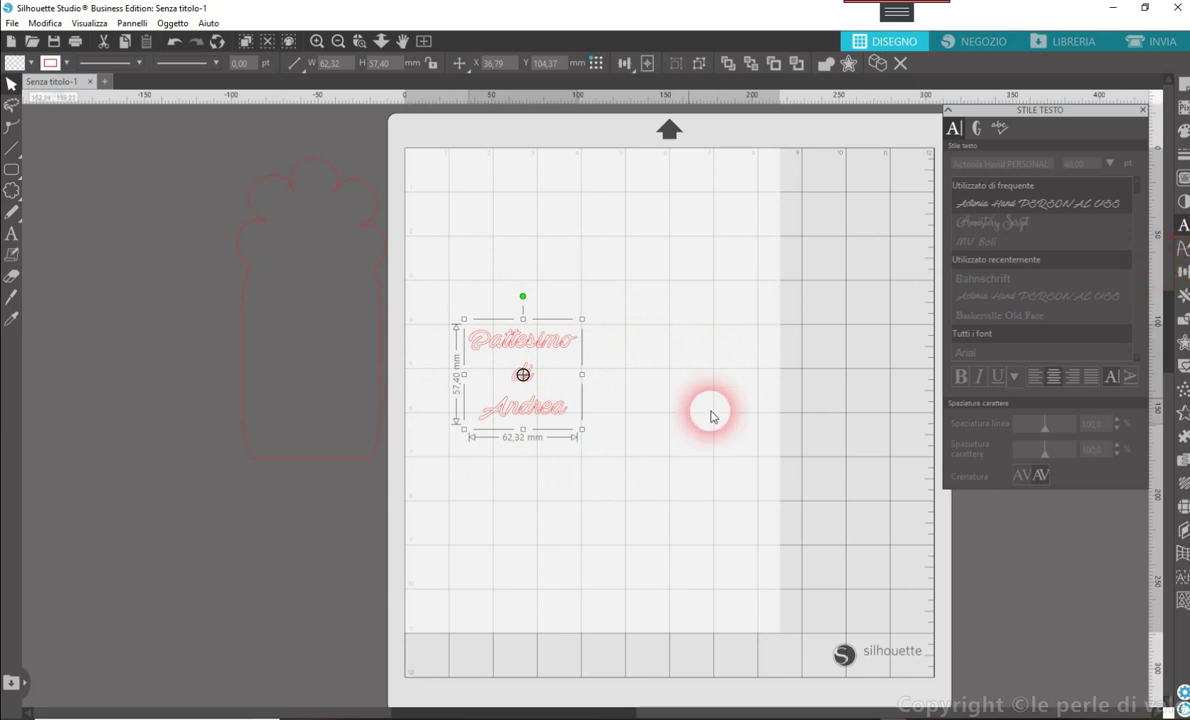
pyautogui.click(1185, 492)
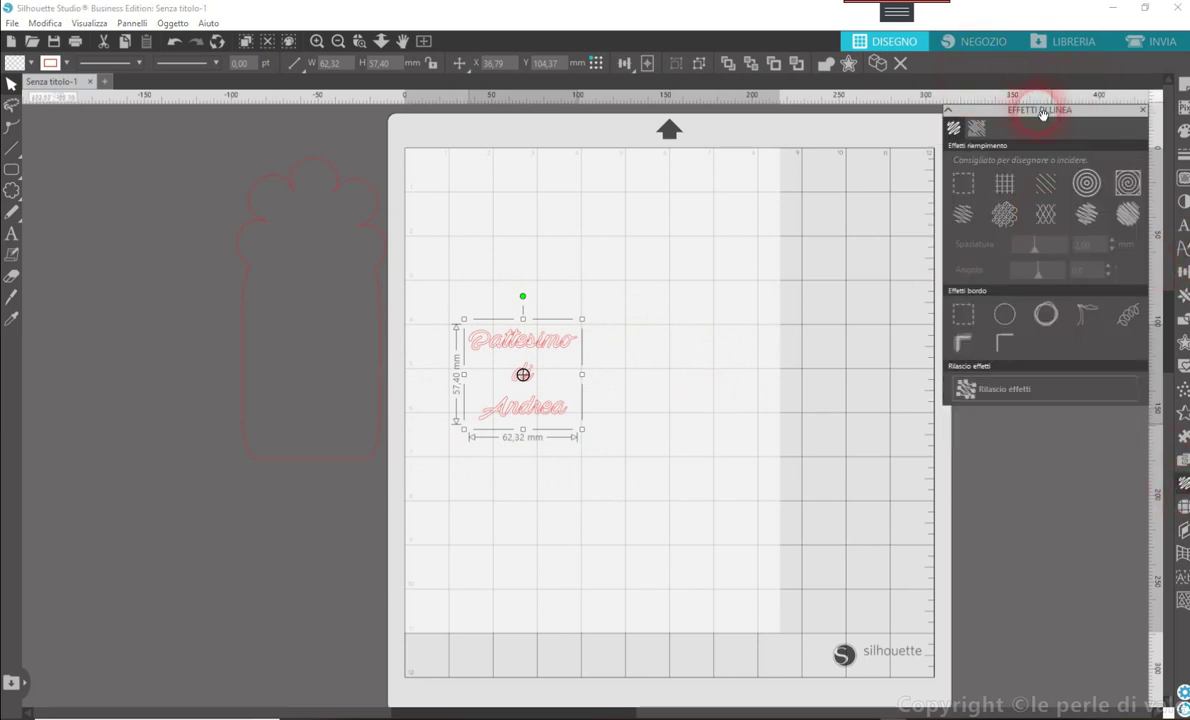
pyautogui.click(1086, 186)
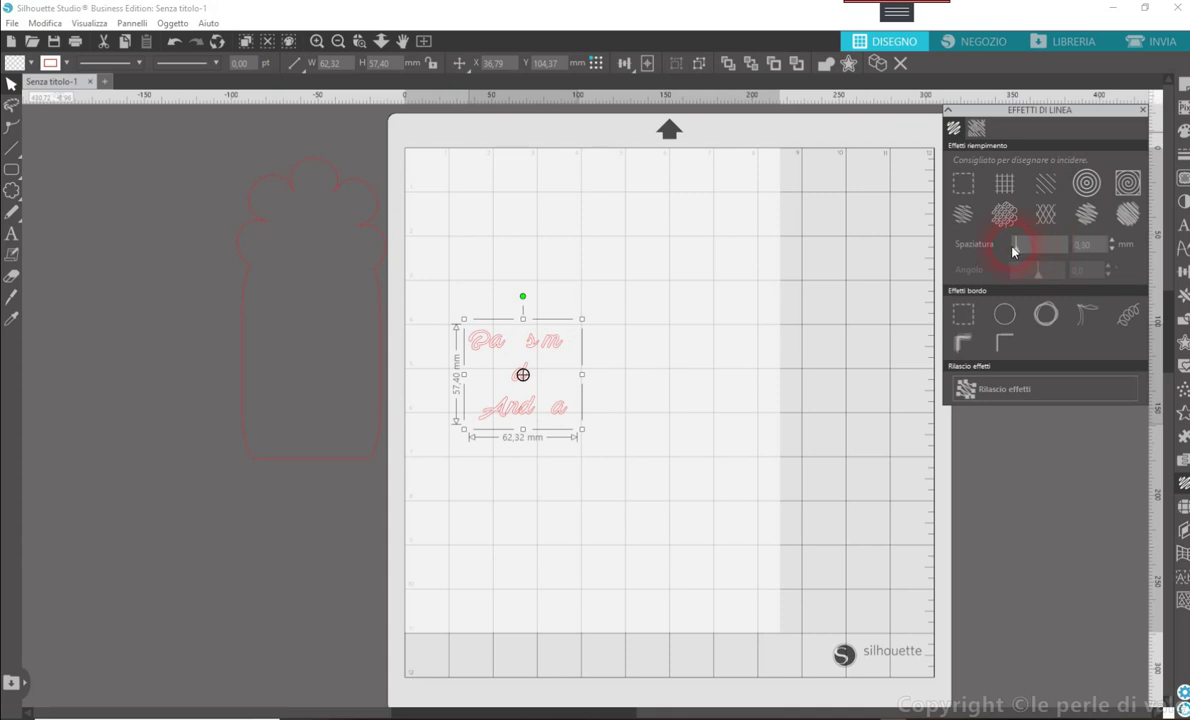
pyautogui.moveTo(1013, 251); pyautogui.dragTo(969, 250)
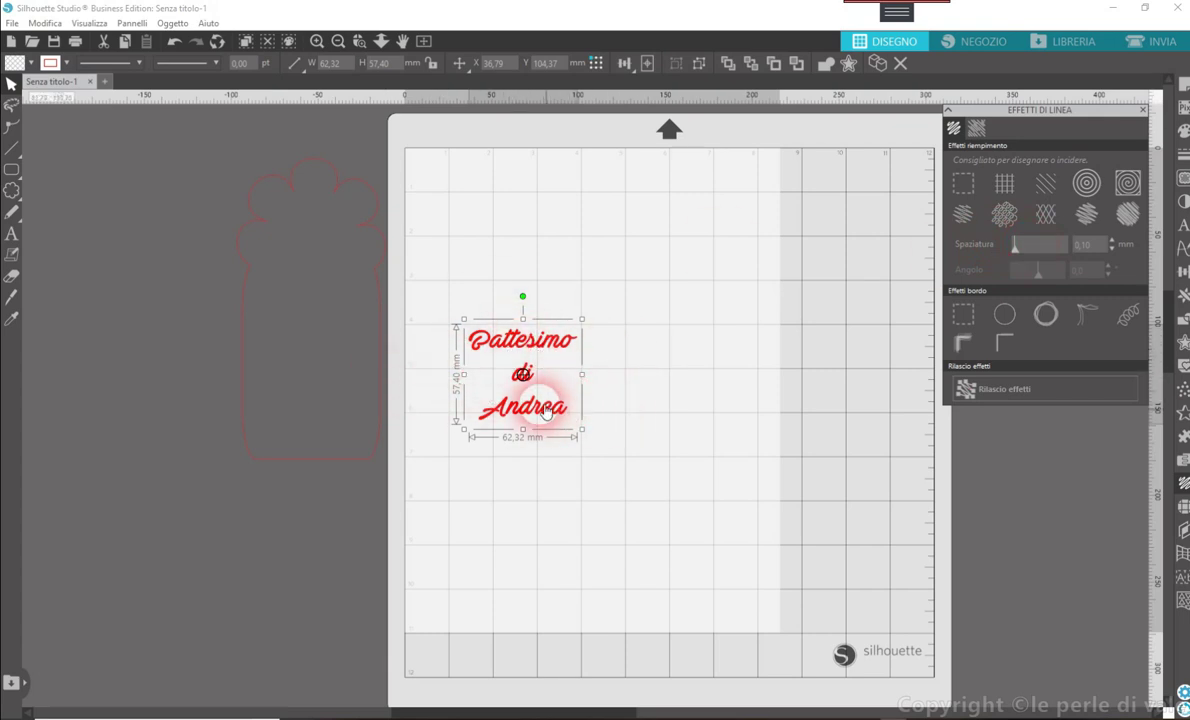
# Move the tag outline back onto the mat and position the filled text inside its lower half.
pyautogui.click(630, 372)
pyautogui.moveTo(572, 412); pyautogui.dragTo(670, 414)
pyautogui.moveTo(310, 465); pyautogui.dragTo(515, 481)
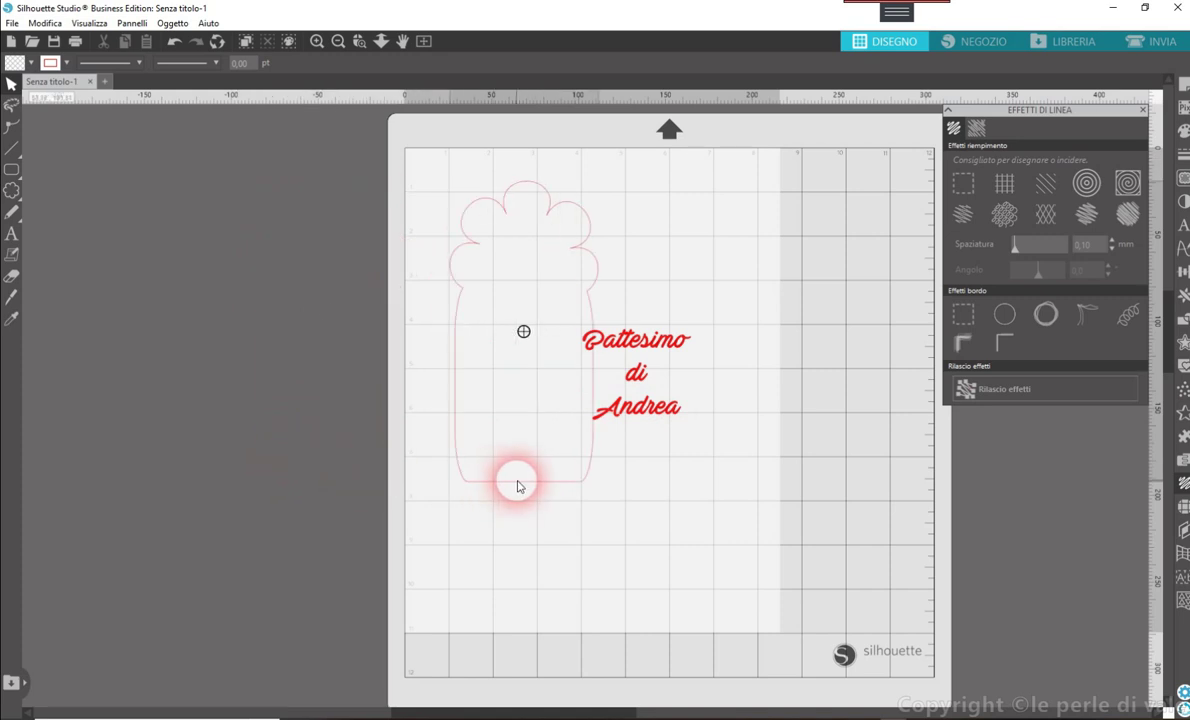
pyautogui.moveTo(676, 420); pyautogui.dragTo(548, 465)
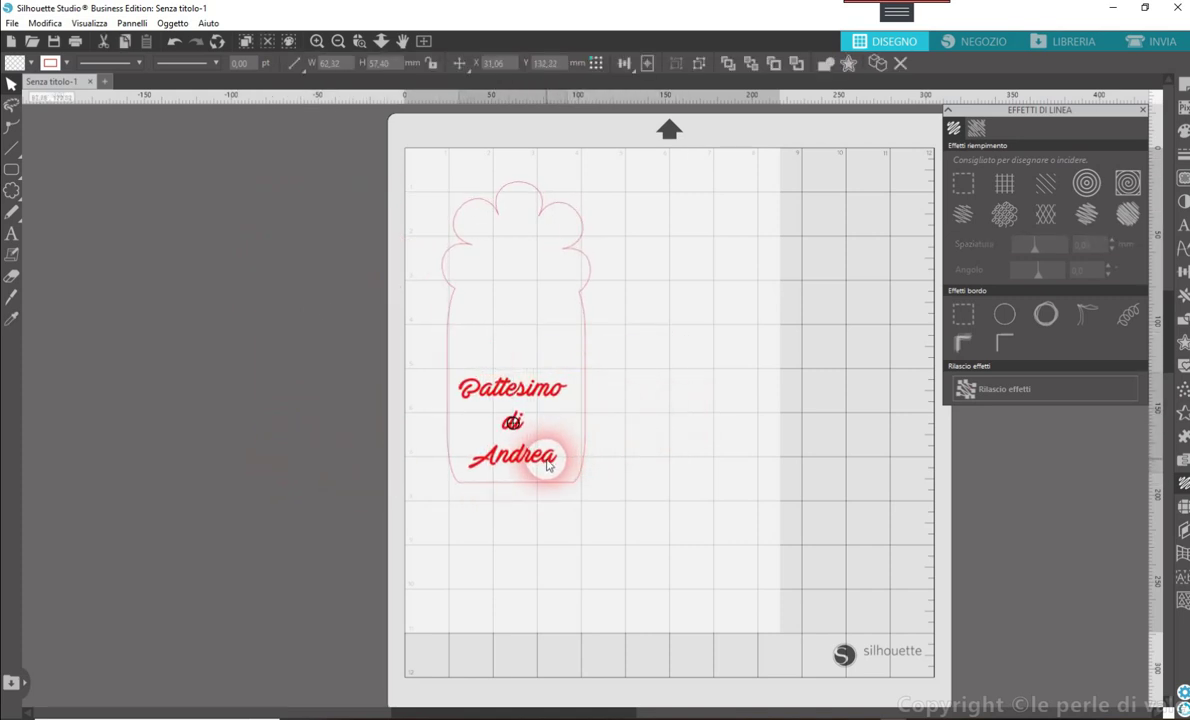
pyautogui.click(1102, 539)
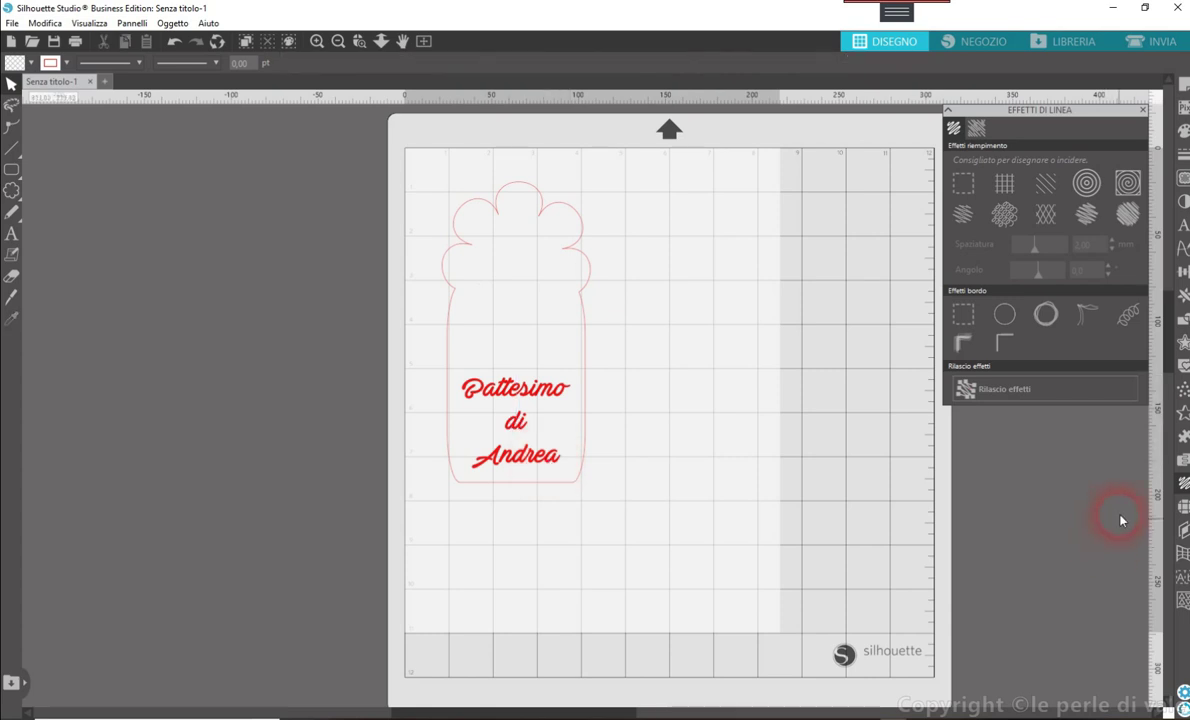
pyautogui.moveTo(489, 419); pyautogui.dragTo(546, 461)
pyautogui.click(680, 455)
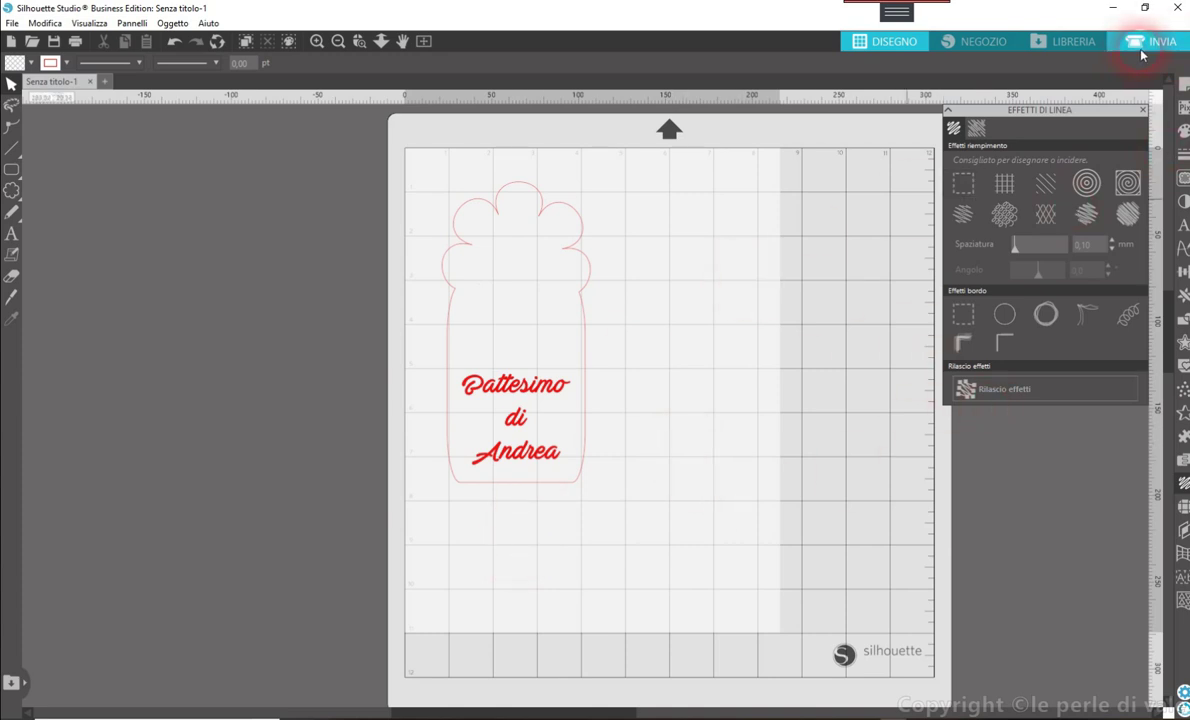
# Open the send setup, choose Non Ritagliare for the tag outline, and check the material list while keeping Gomma Crepla (Fommy).
pyautogui.click(1177, 52)
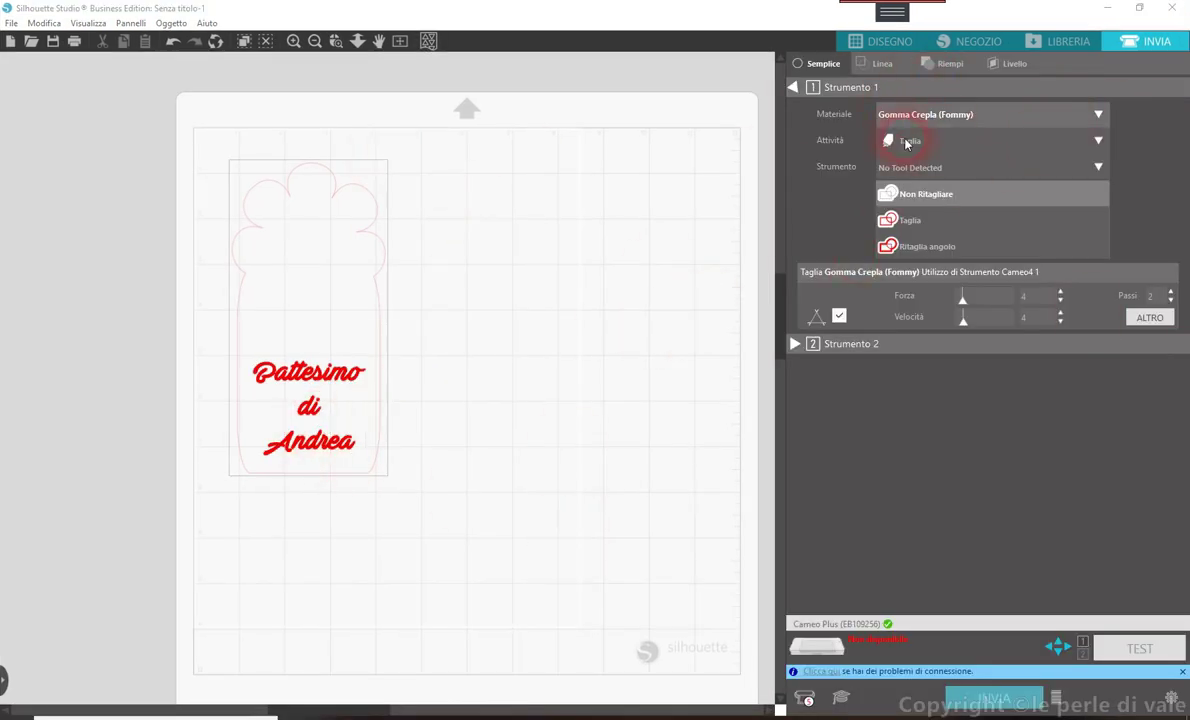
pyautogui.click(903, 193)
pyautogui.click(1100, 117)
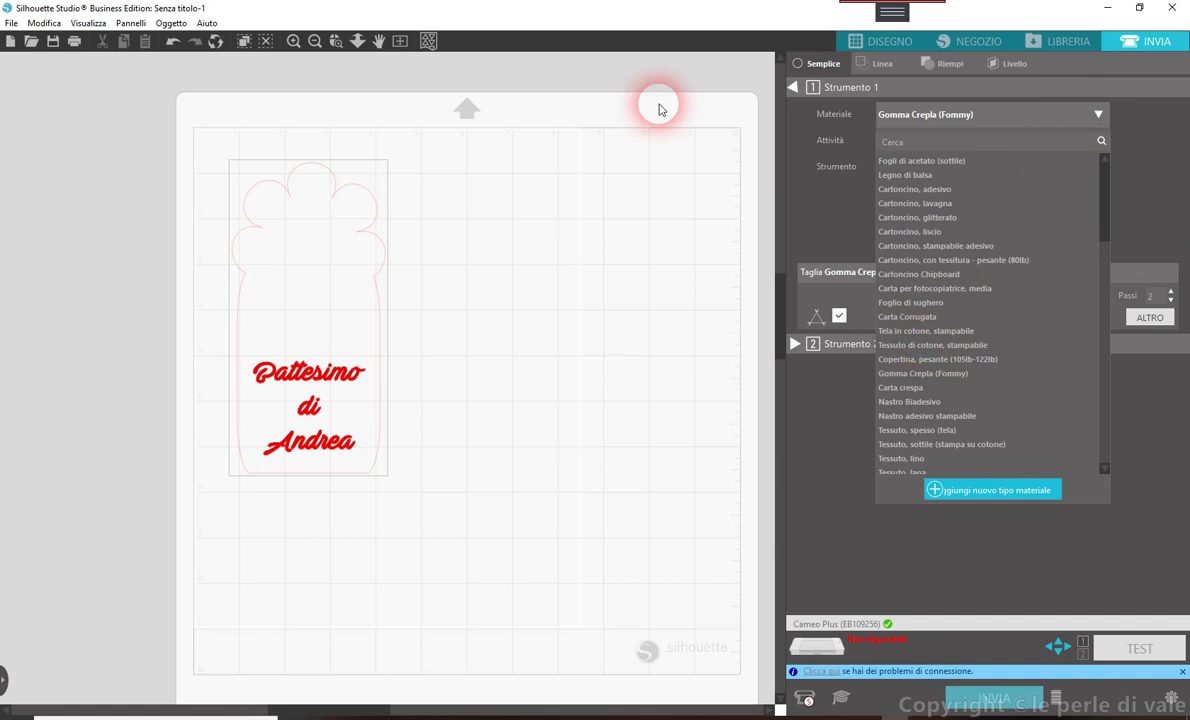
pyautogui.click(829, 112)
pyautogui.click(1017, 160)
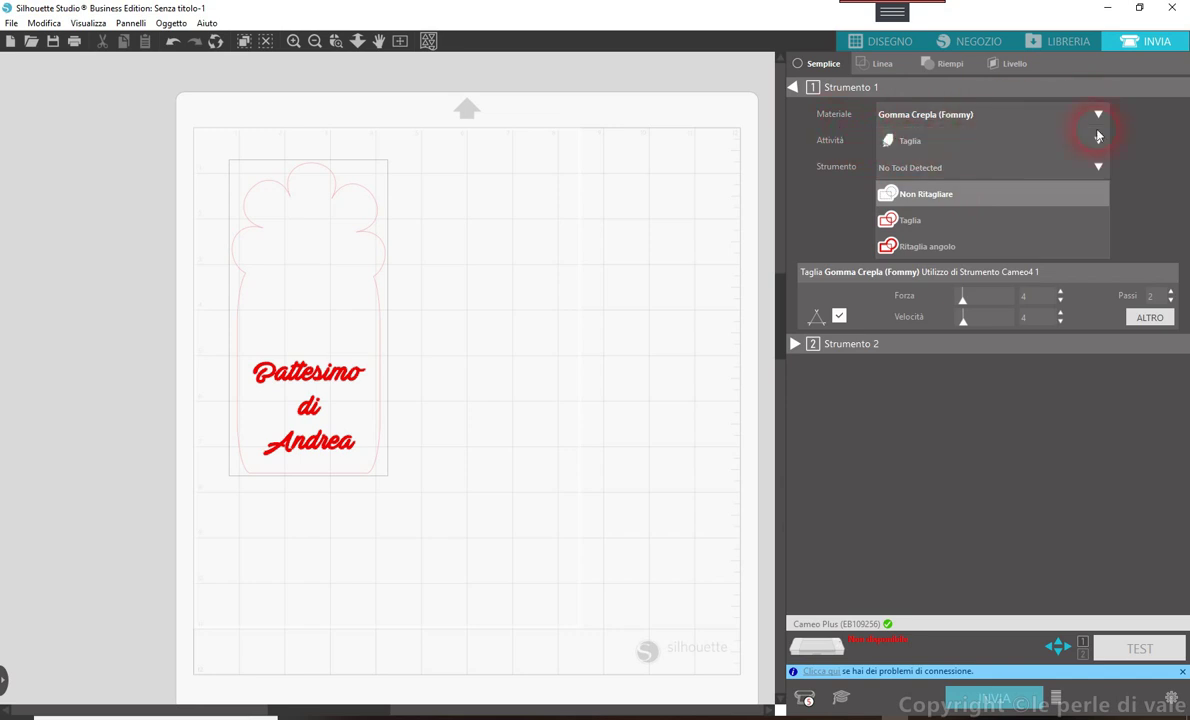
# Set Strumento 1's activity to Schizzo, assigning Schizzo to the text and Non abbozzare to the tag outline.
pyautogui.click(1099, 141)
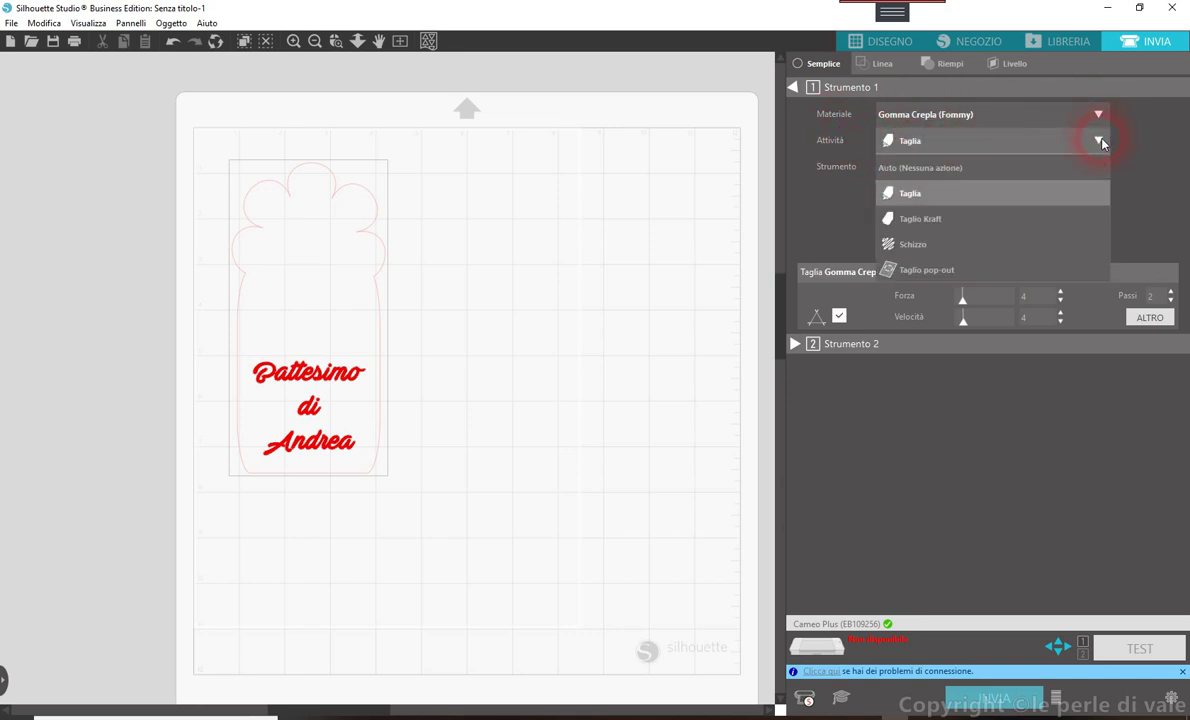
pyautogui.click(929, 245)
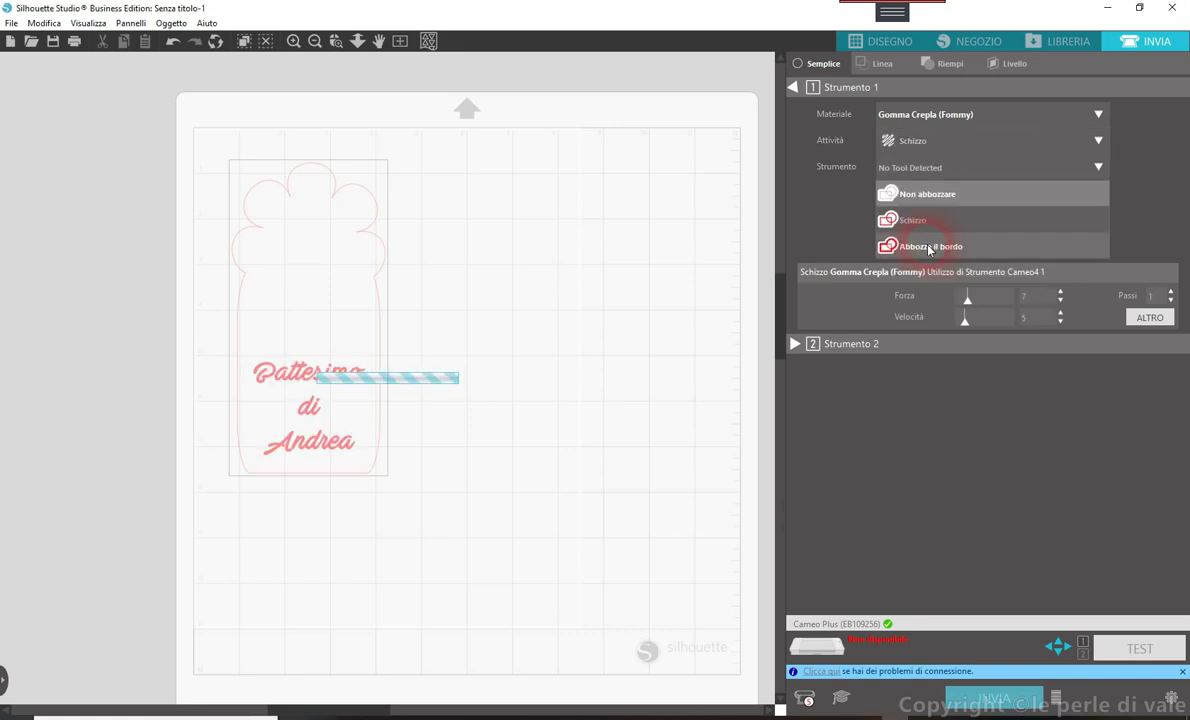
pyautogui.click(314, 386)
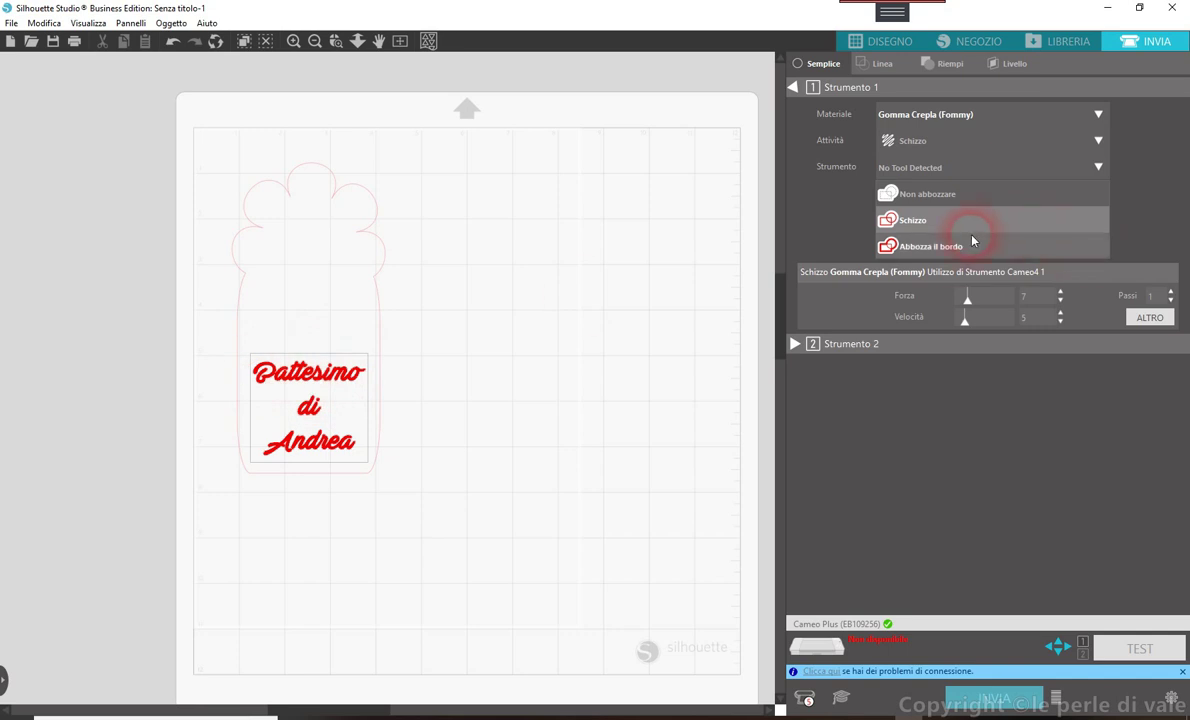
pyautogui.click(385, 244)
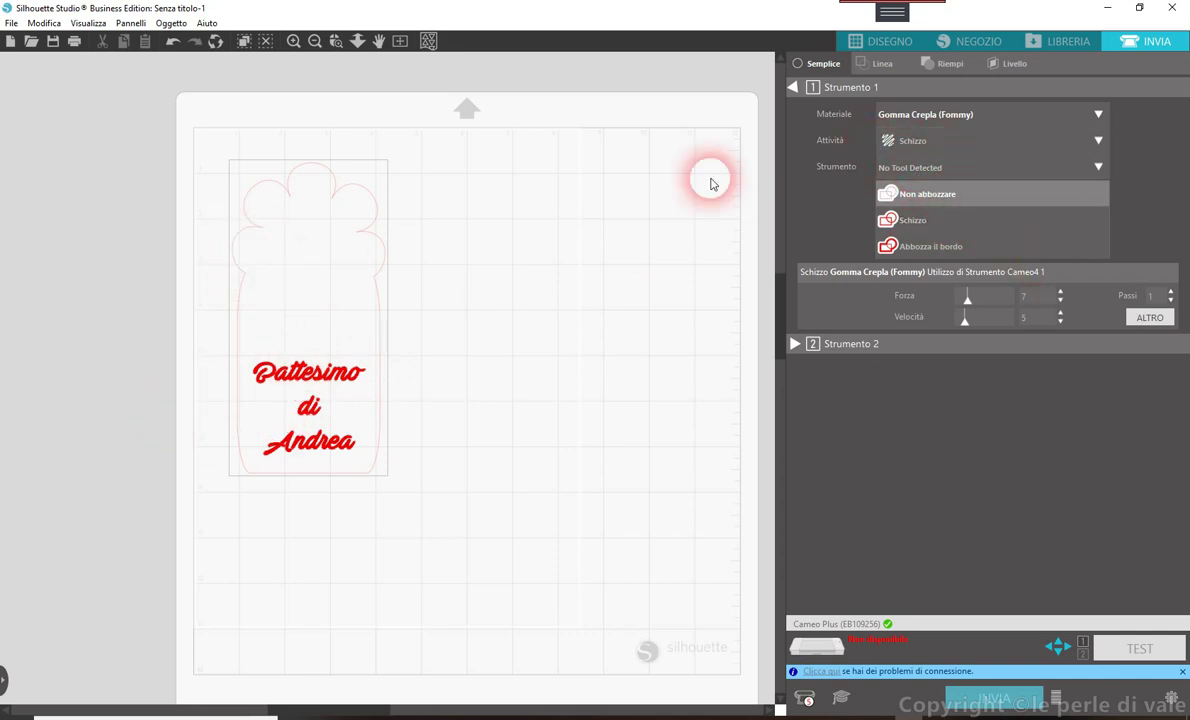
pyautogui.click(937, 142)
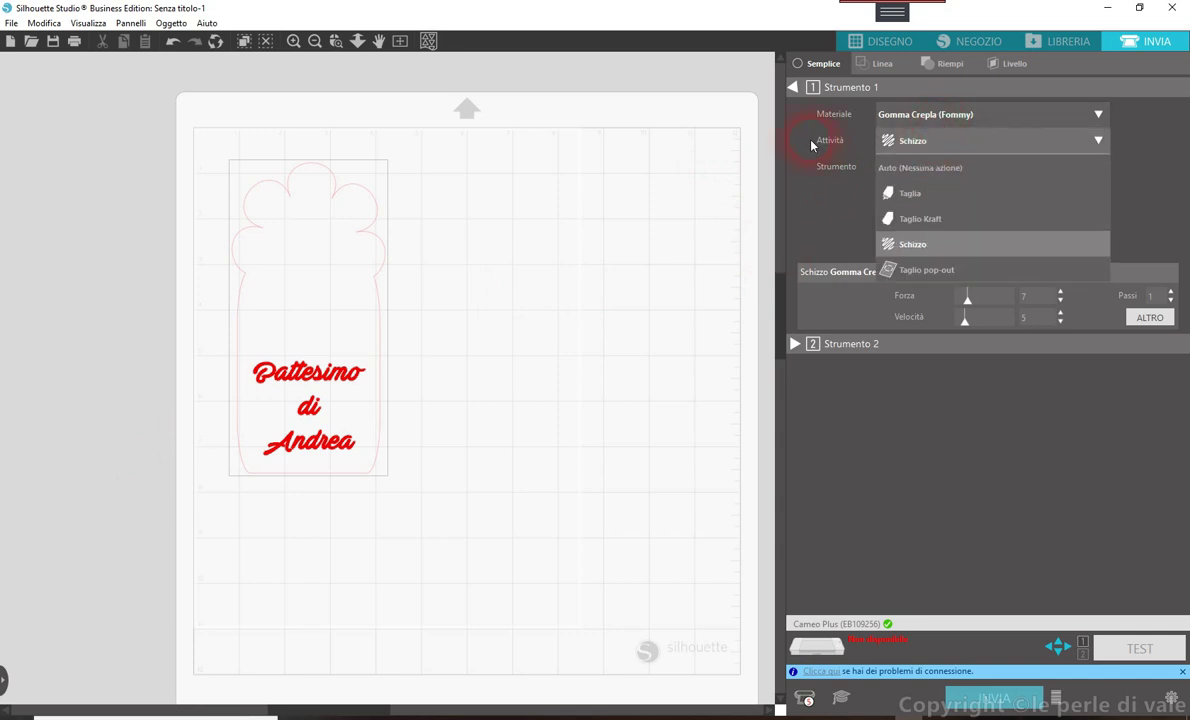
pyautogui.click(912, 152)
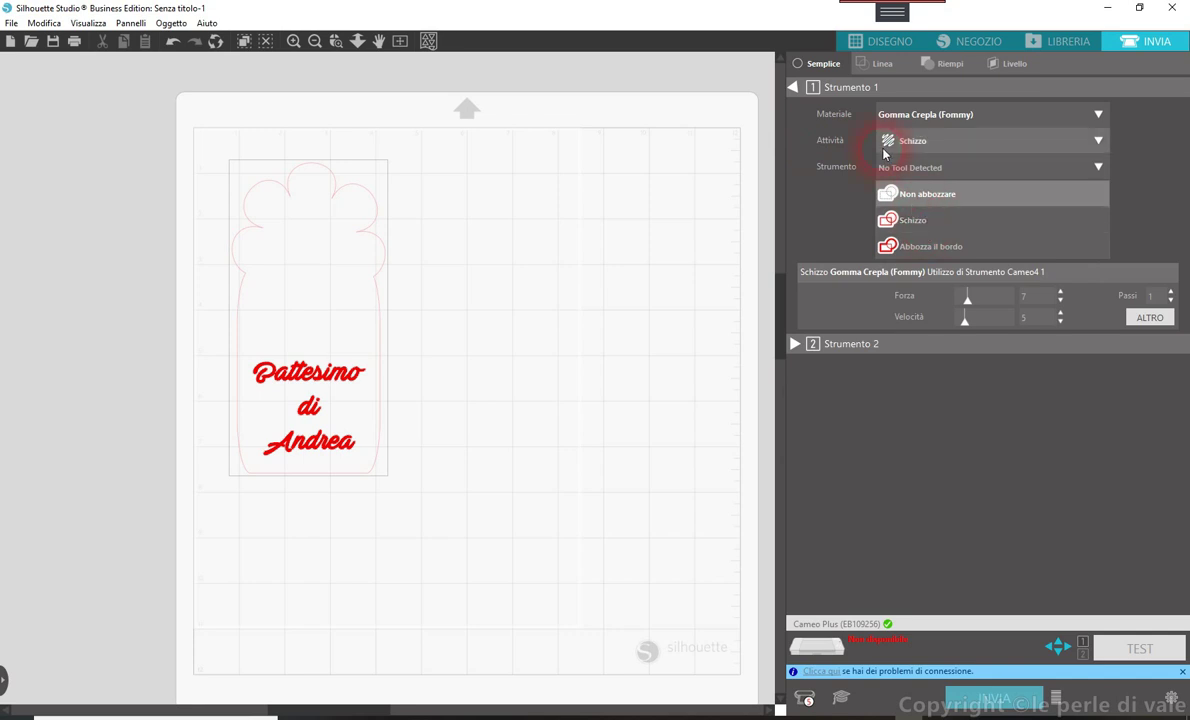
pyautogui.click(887, 218)
pyautogui.click(283, 345)
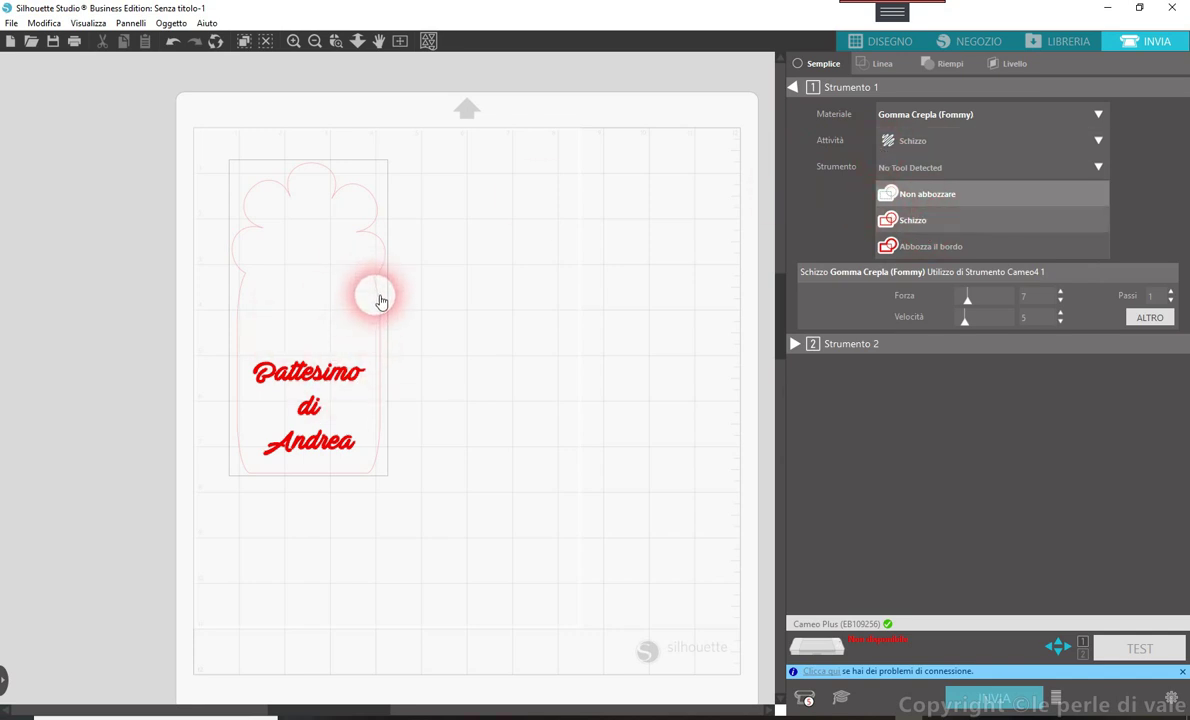
# Switch Strumento 1's activity to Taglia, with the text set to Non Ritagliare and the tag outline set to Taglia.
pyautogui.click(323, 377)
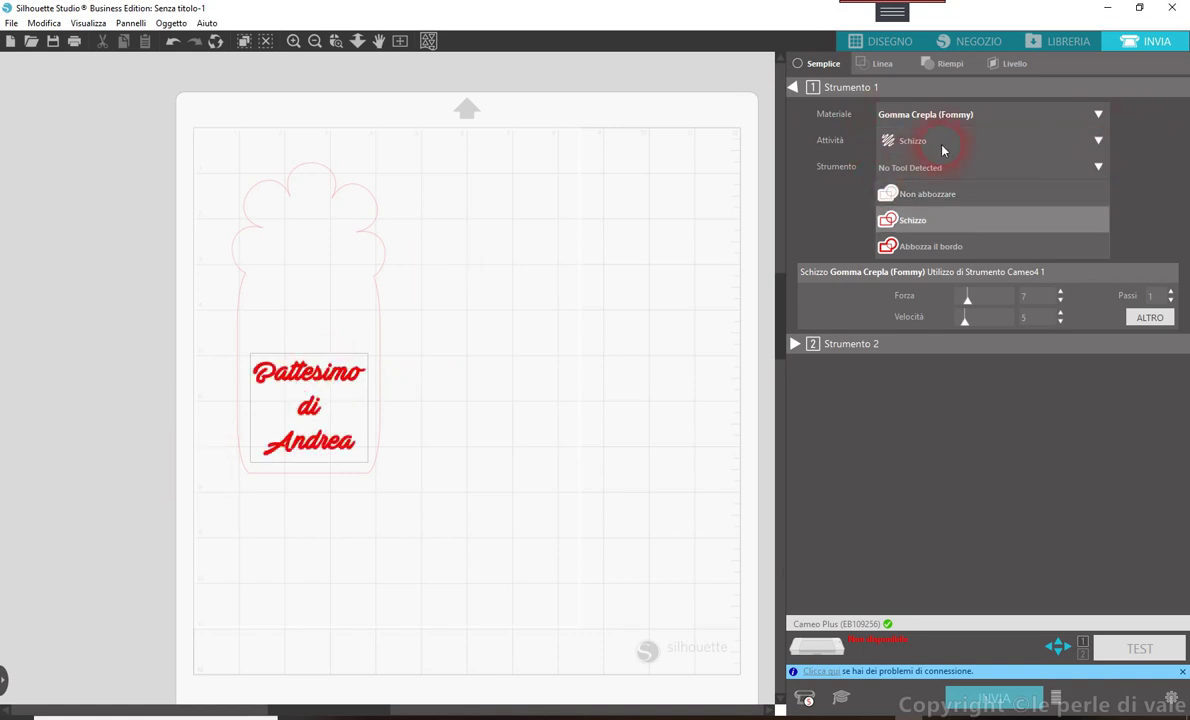
pyautogui.click(1092, 140)
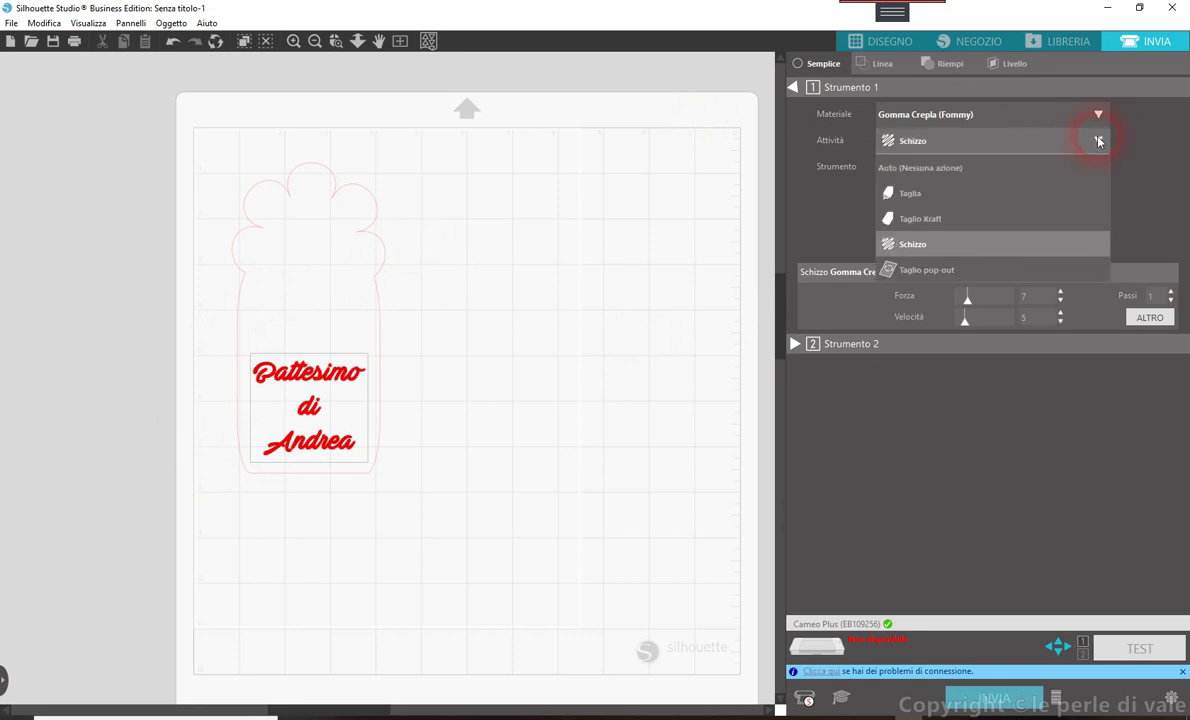
pyautogui.click(898, 193)
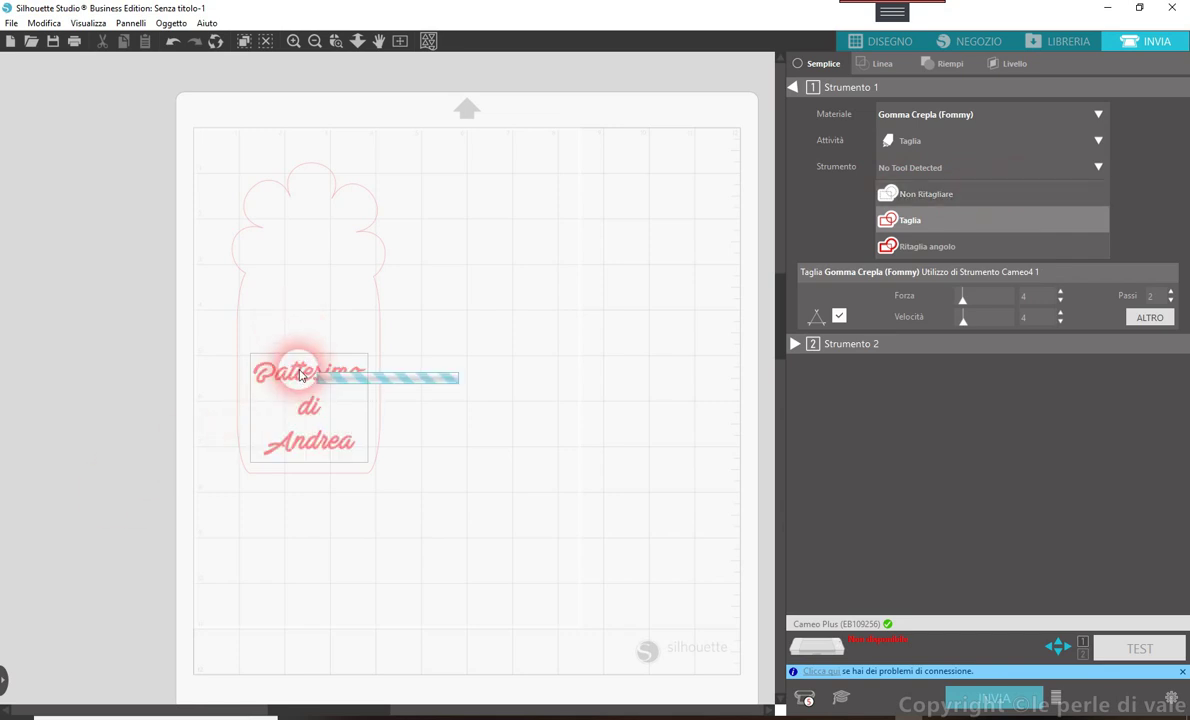
pyautogui.click(940, 195)
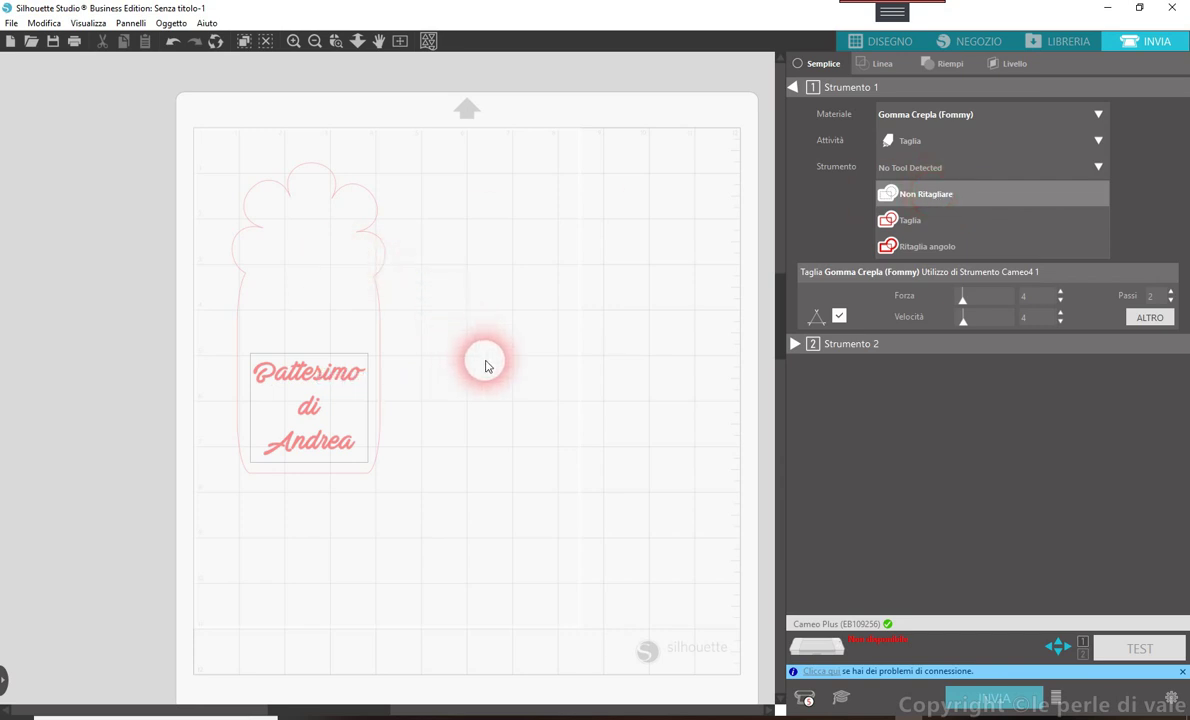
pyautogui.click(383, 268)
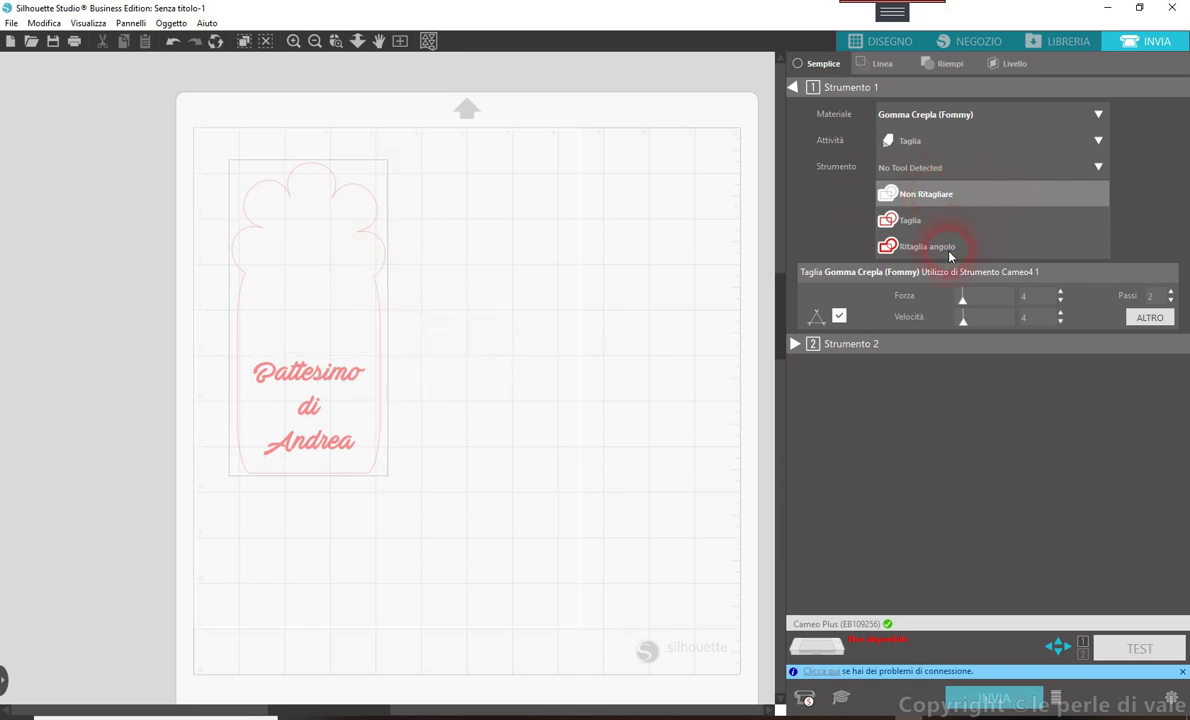
pyautogui.click(907, 222)
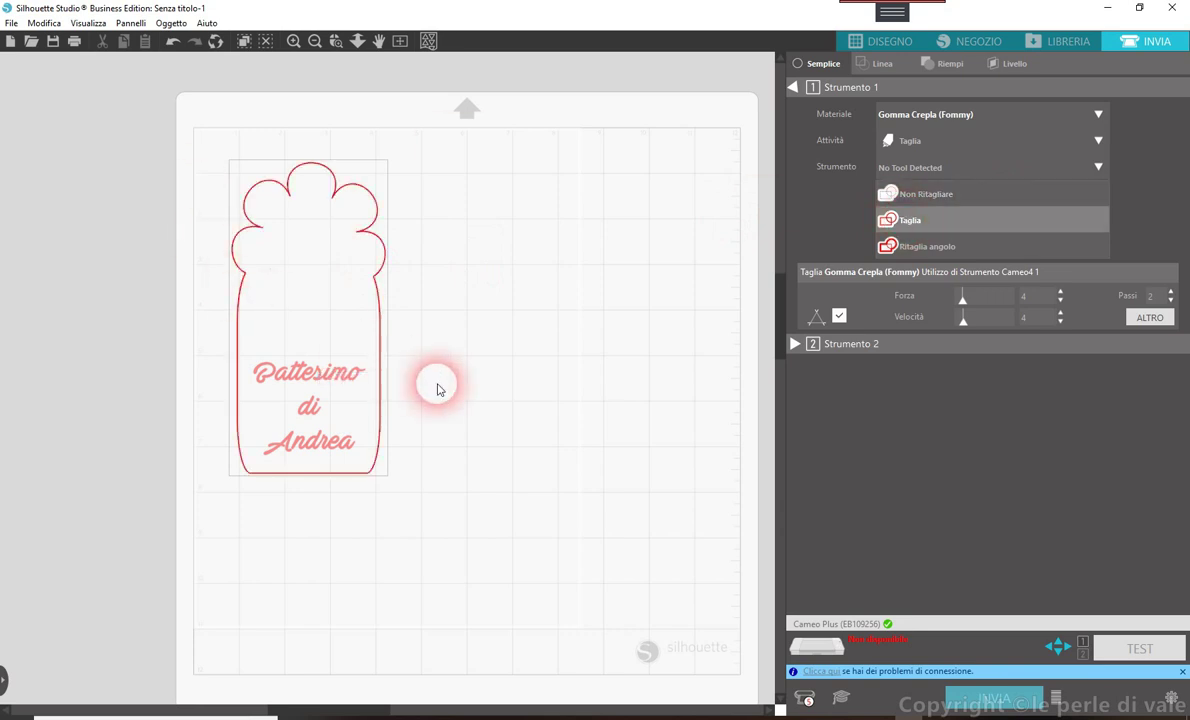